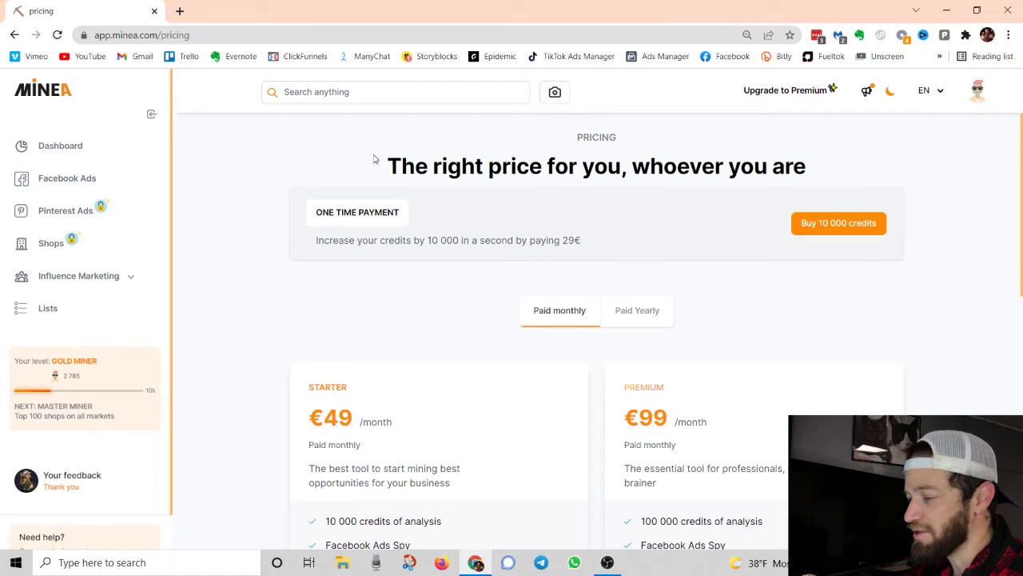
scroll(352, 164, down, 4)
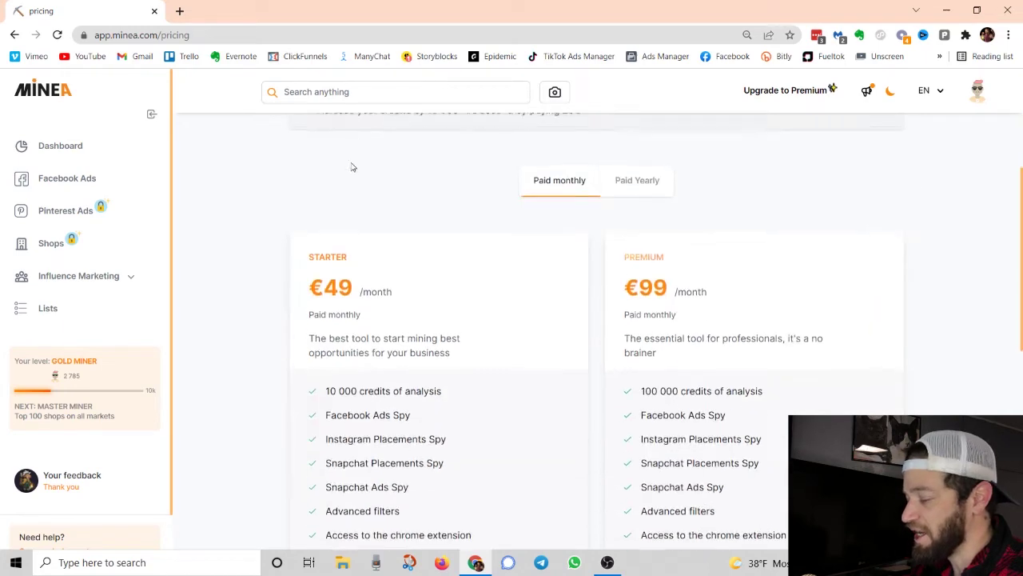
scroll(391, 164, up, 1)
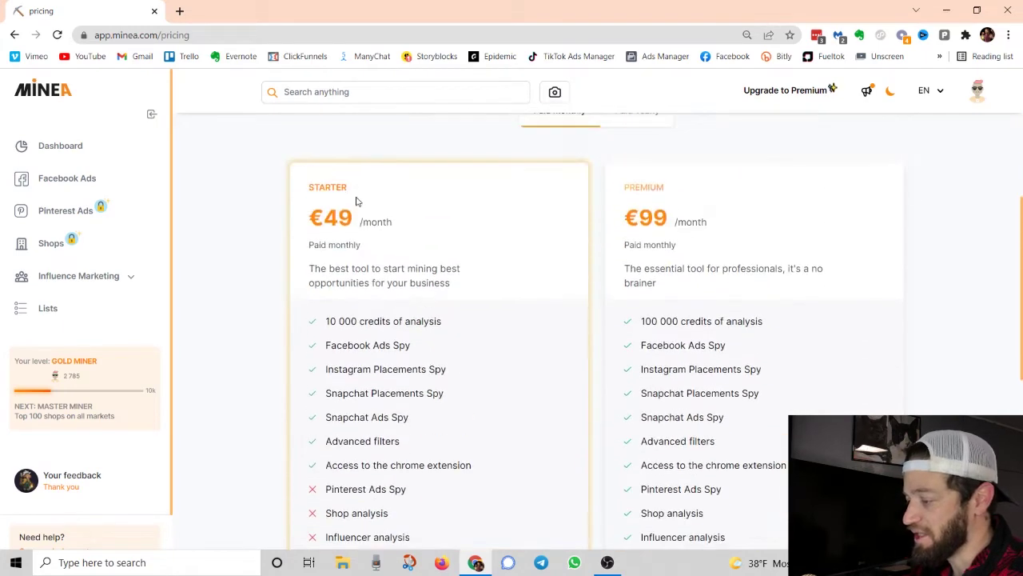
scroll(336, 232, down, 1)
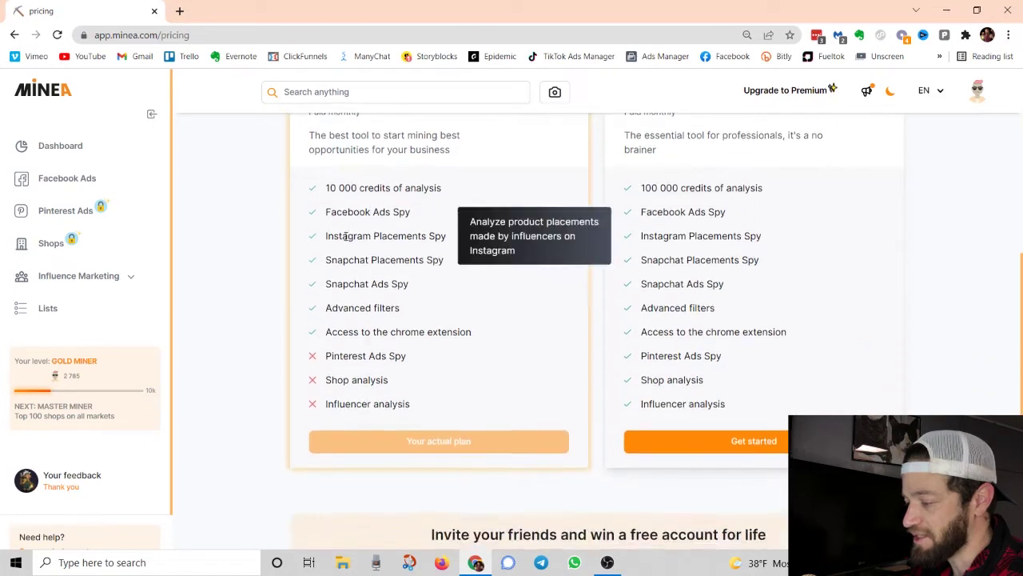
scroll(337, 210, up, 2)
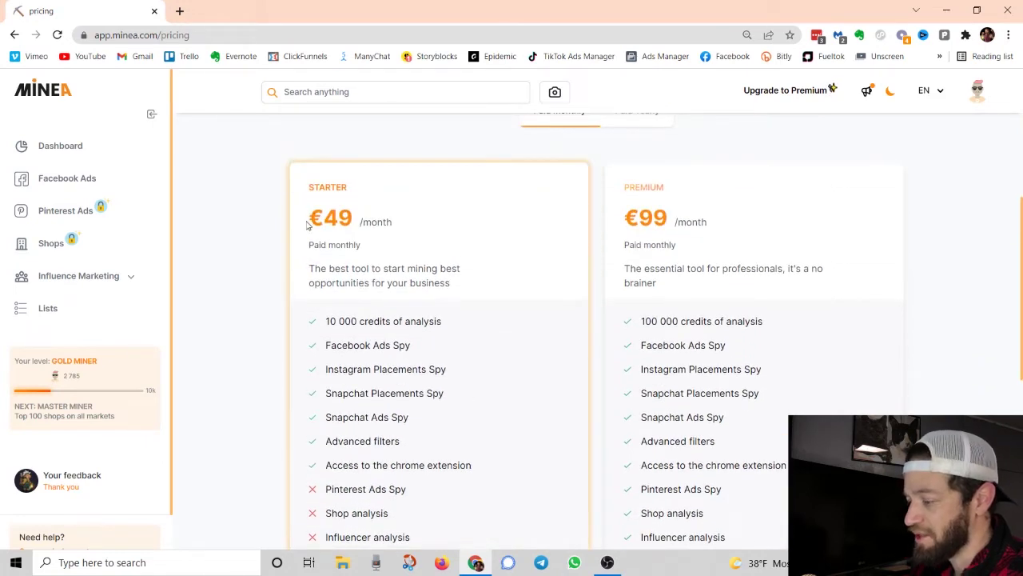
drag(306, 224, 396, 222)
click(350, 198)
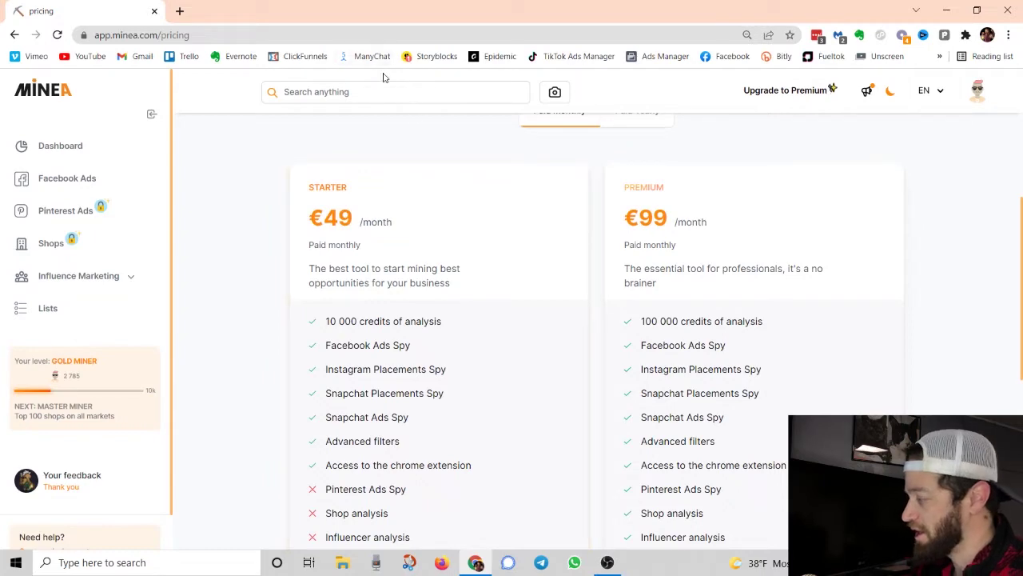
scroll(357, 221, down, 4)
scroll(404, 263, up, 3)
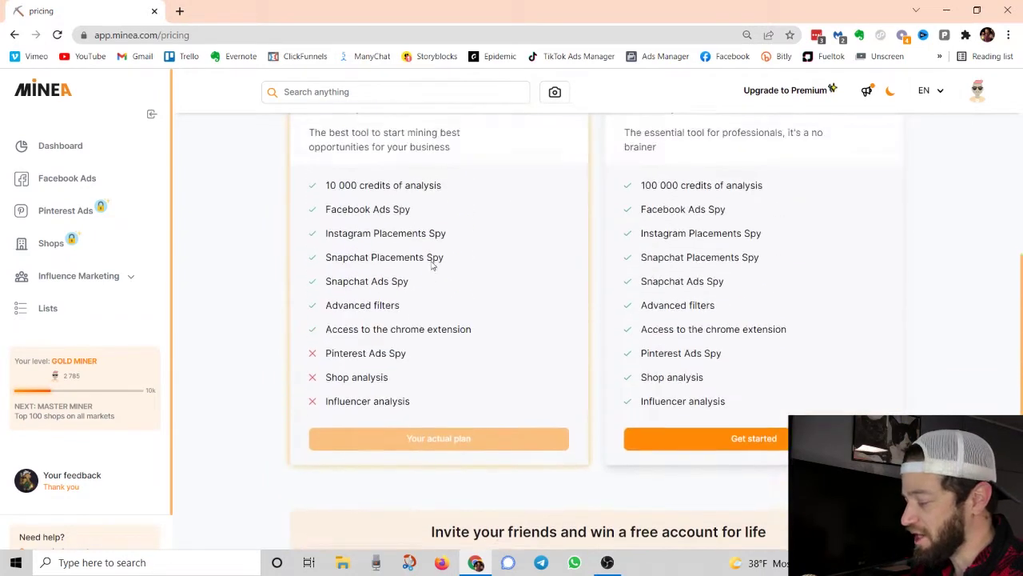
scroll(434, 256, down, 2)
scroll(398, 379, up, 2)
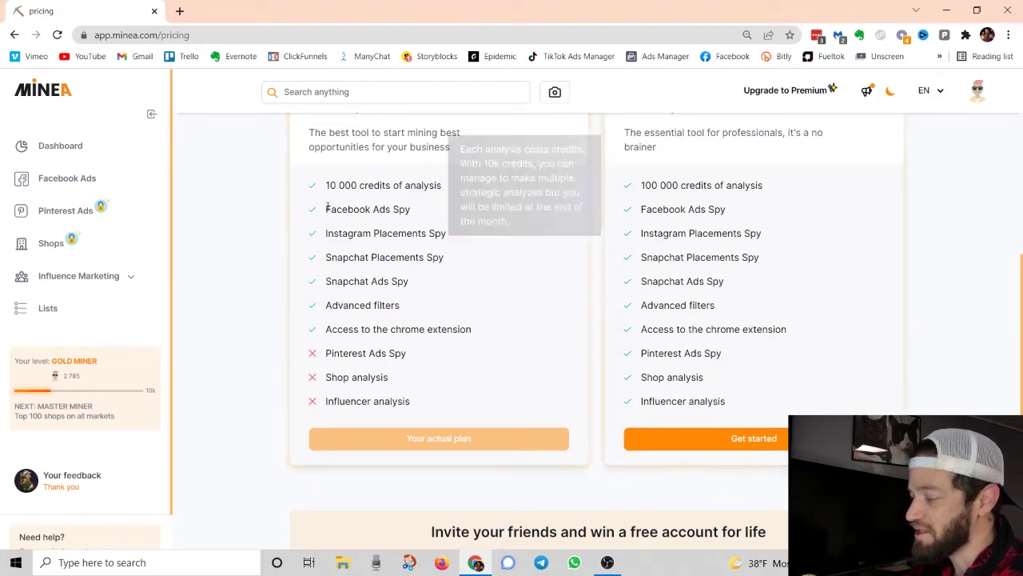
mouse_move(318, 192)
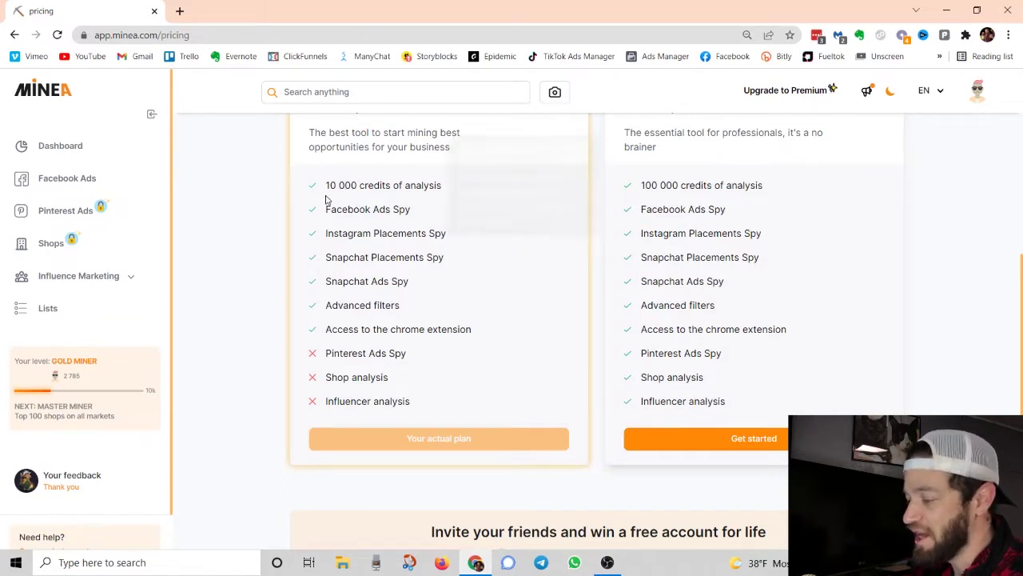
mouse_move(348, 183)
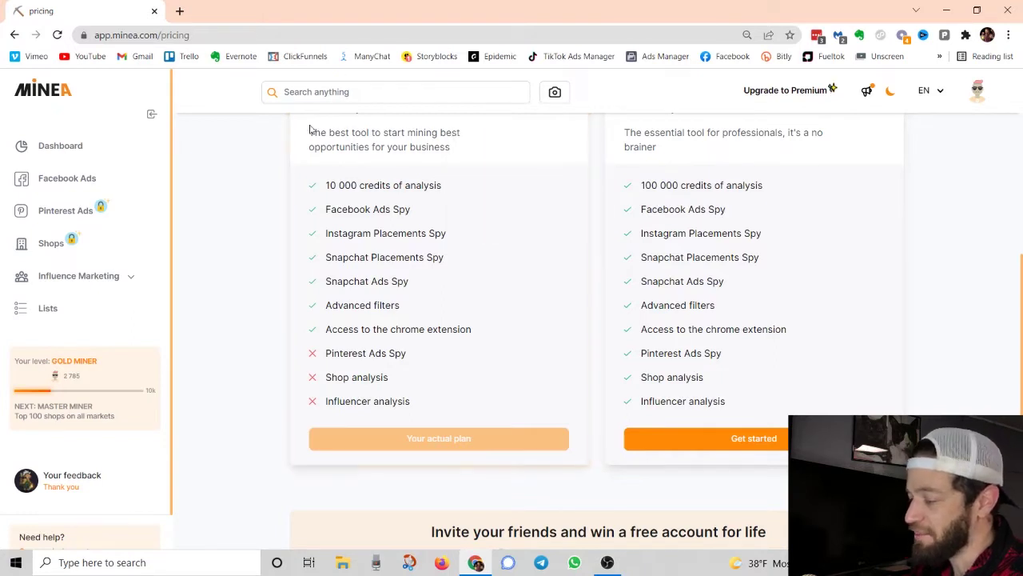
scroll(595, 328, up, 2)
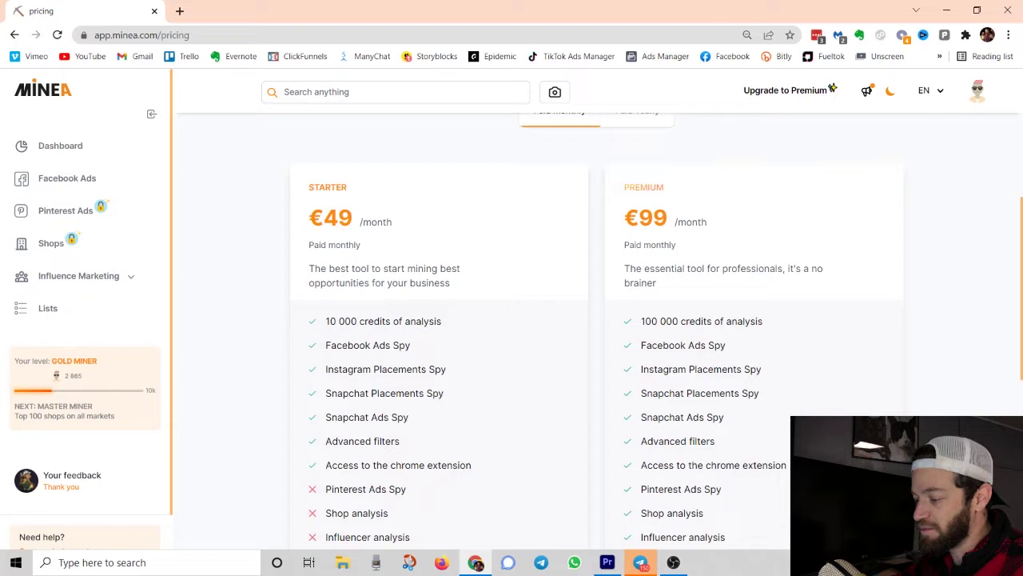
scroll(361, 177, down, 1)
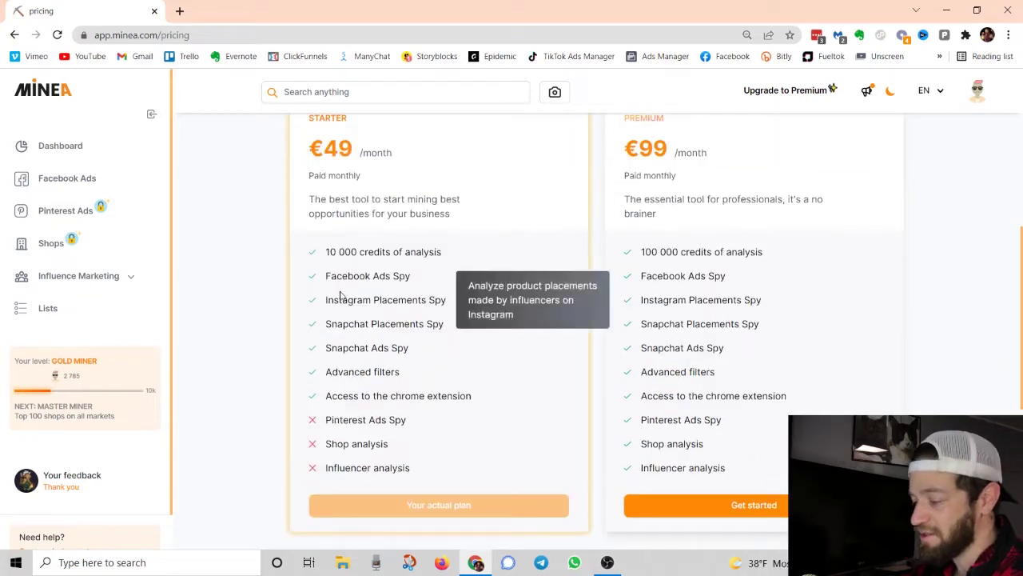
mouse_move(351, 290)
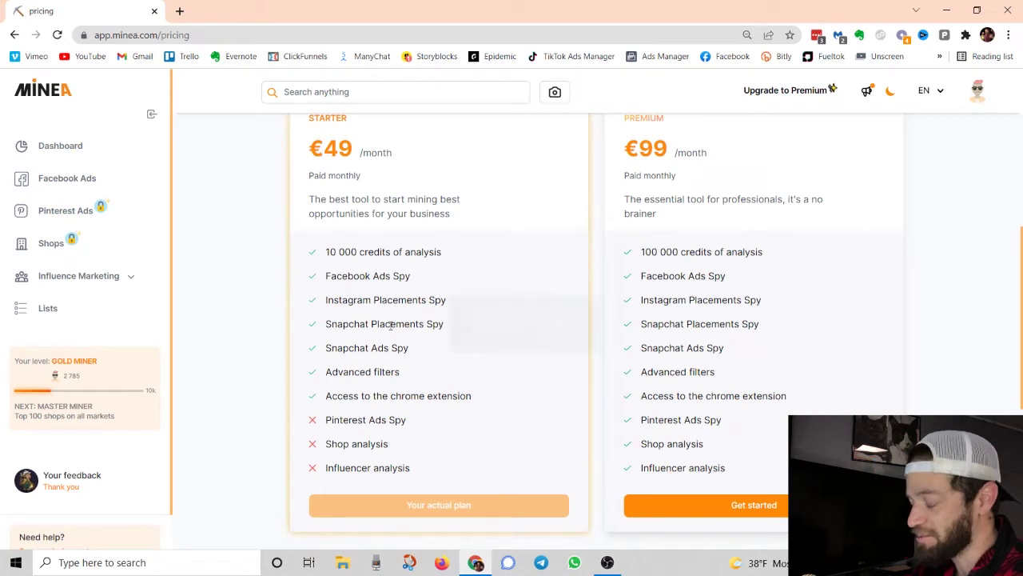
mouse_move(369, 272)
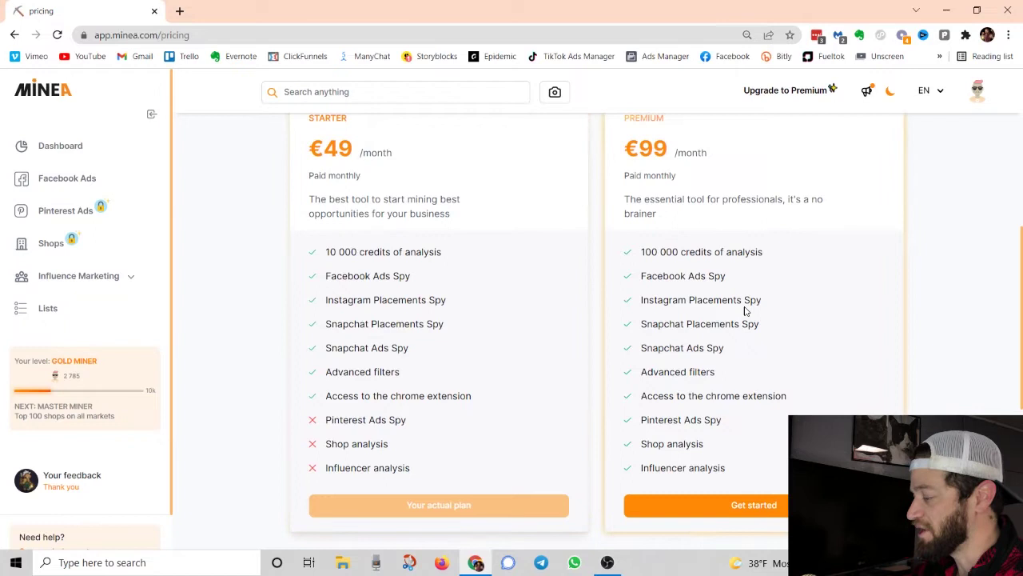
mouse_move(754, 323)
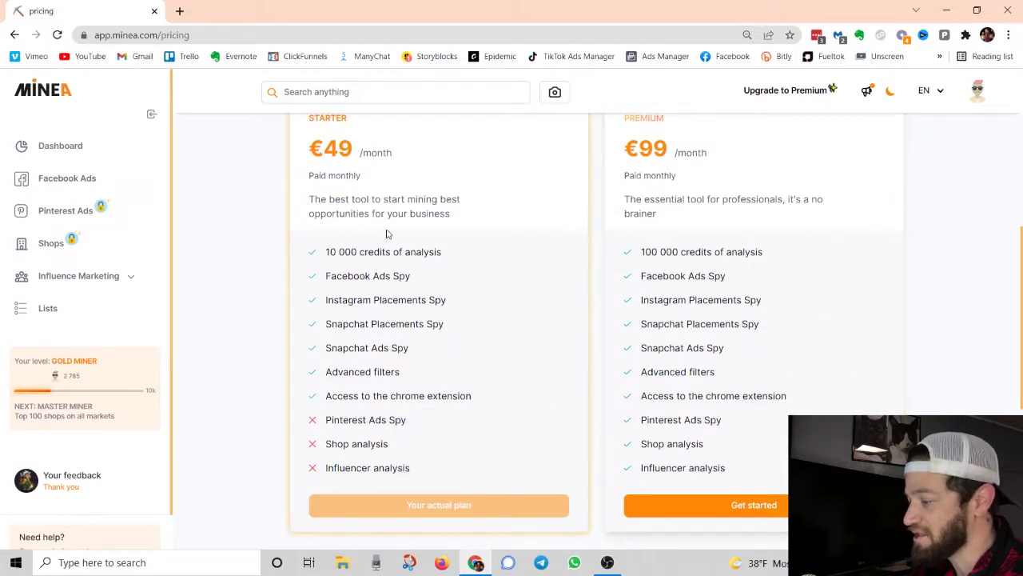
scroll(499, 241, up, 1)
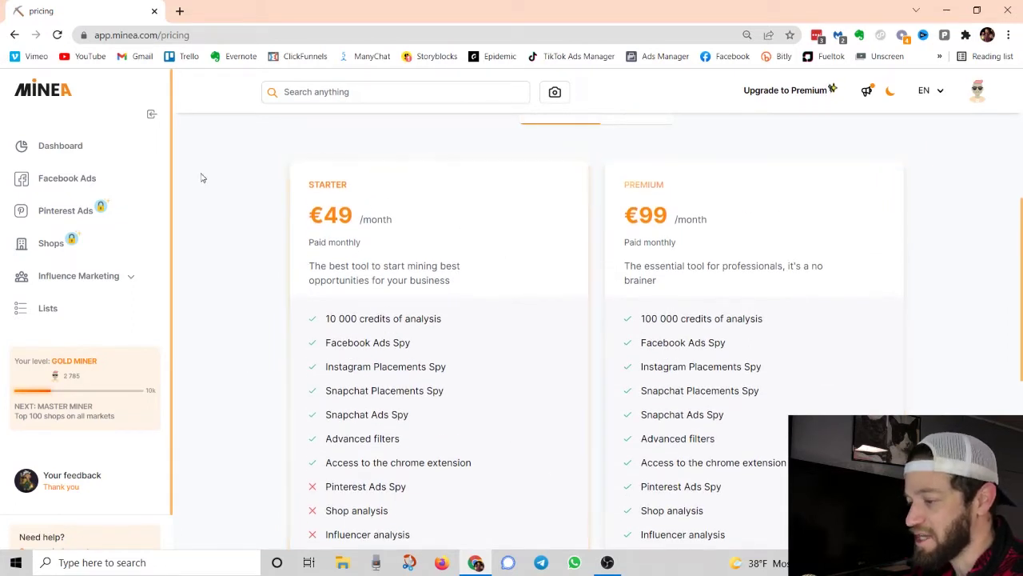
scroll(569, 231, down, 2)
scroll(480, 207, up, 2)
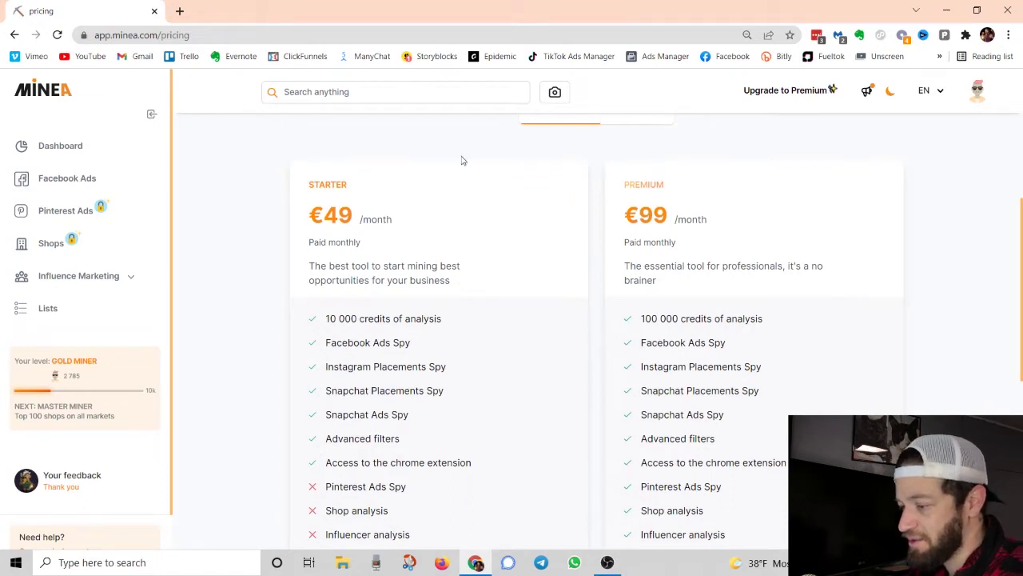
- Open the Facebook Ads spy page and scroll through the recent ads listed
click(64, 180)
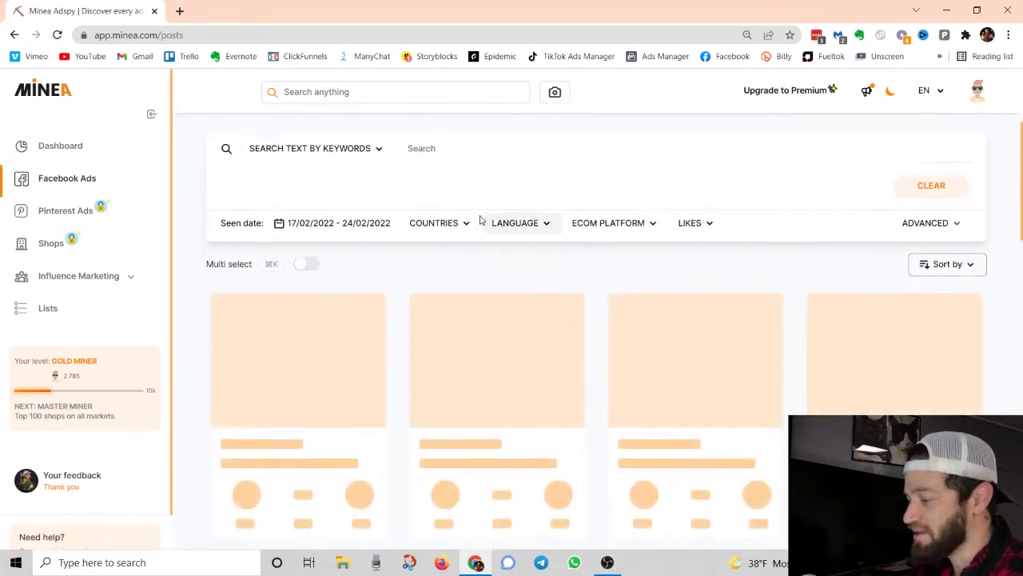
scroll(448, 219, down, 1)
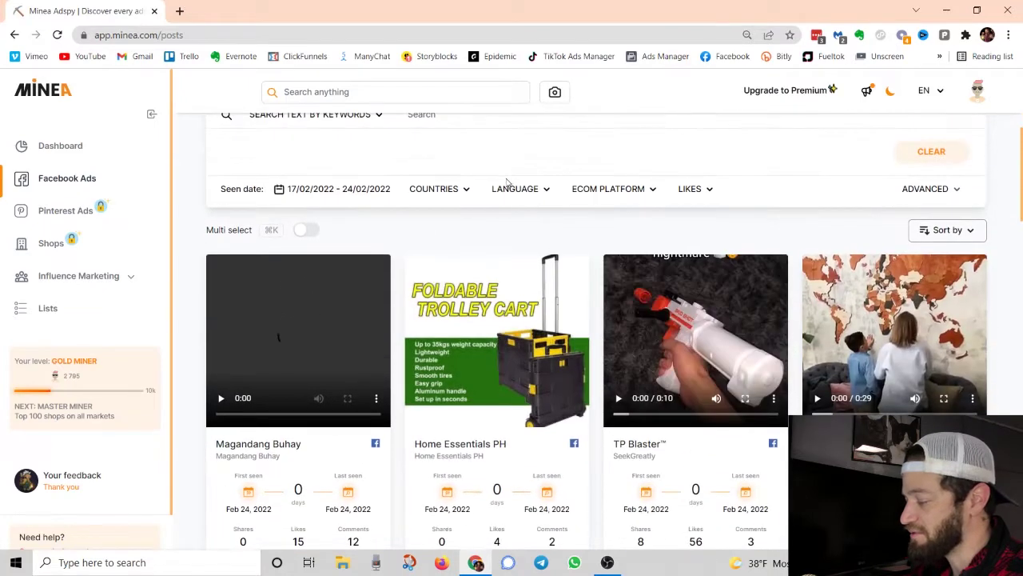
scroll(420, 222, down, 1)
scroll(410, 222, up, 1)
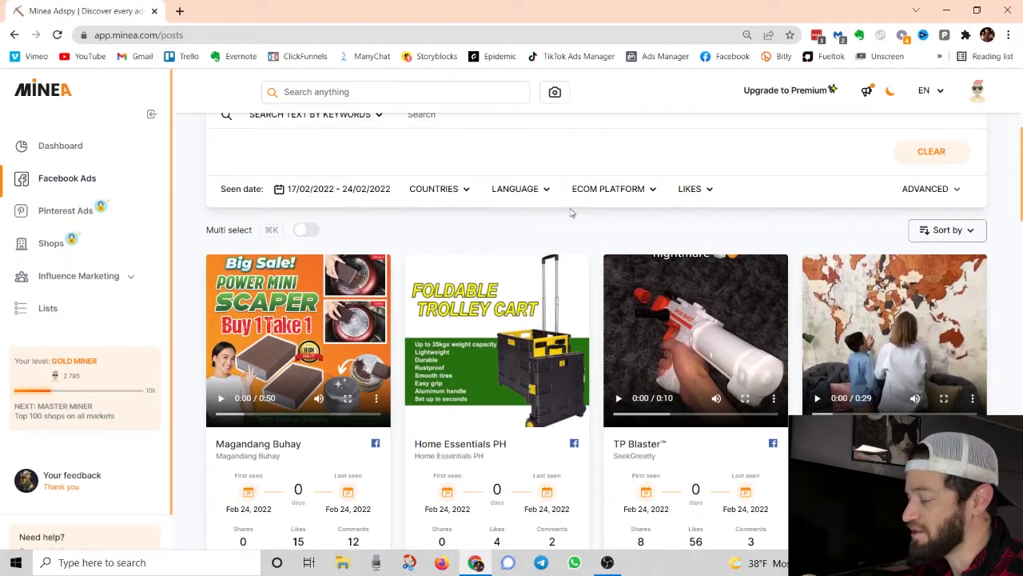
scroll(608, 213, up, 1)
scroll(643, 204, down, 1)
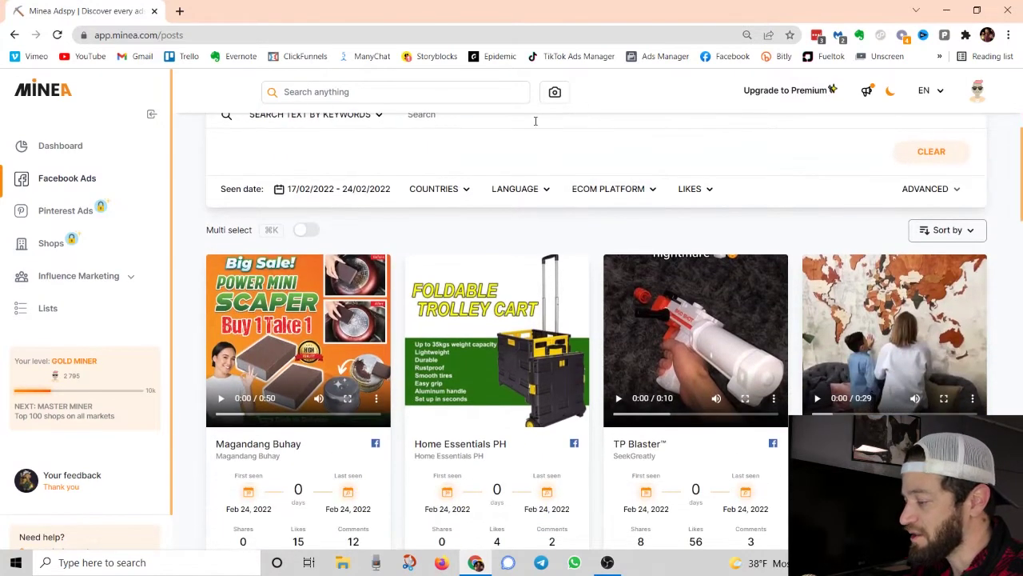
scroll(532, 125, up, 1)
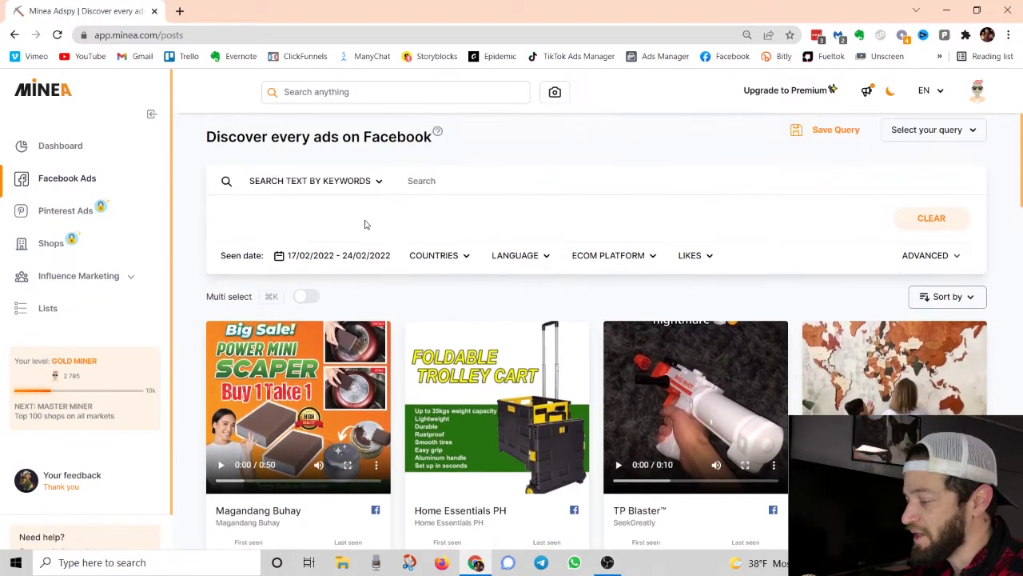
- Filter the ads to United States and Canada, English language, and Shopify stores
click(467, 256)
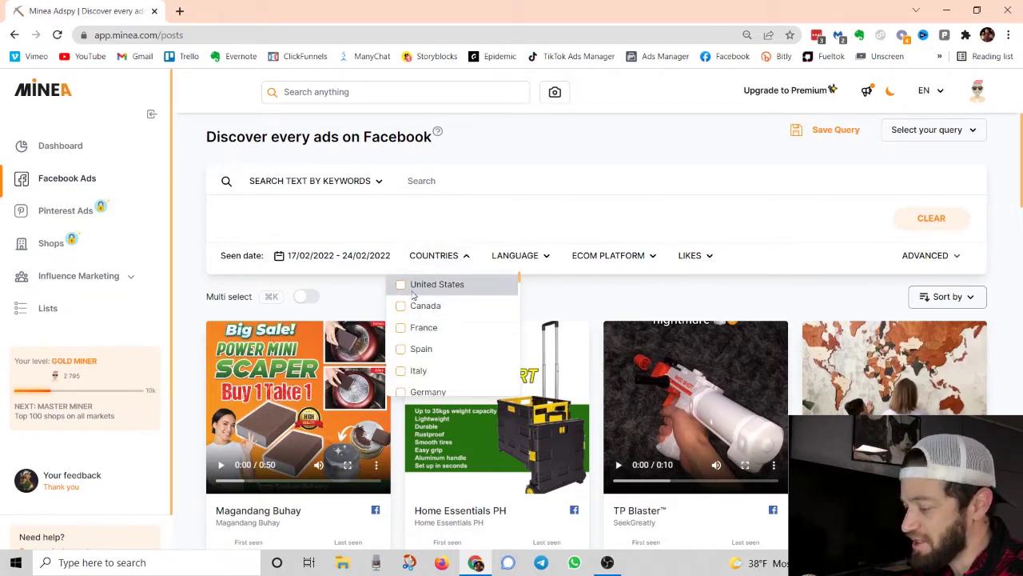
click(403, 286)
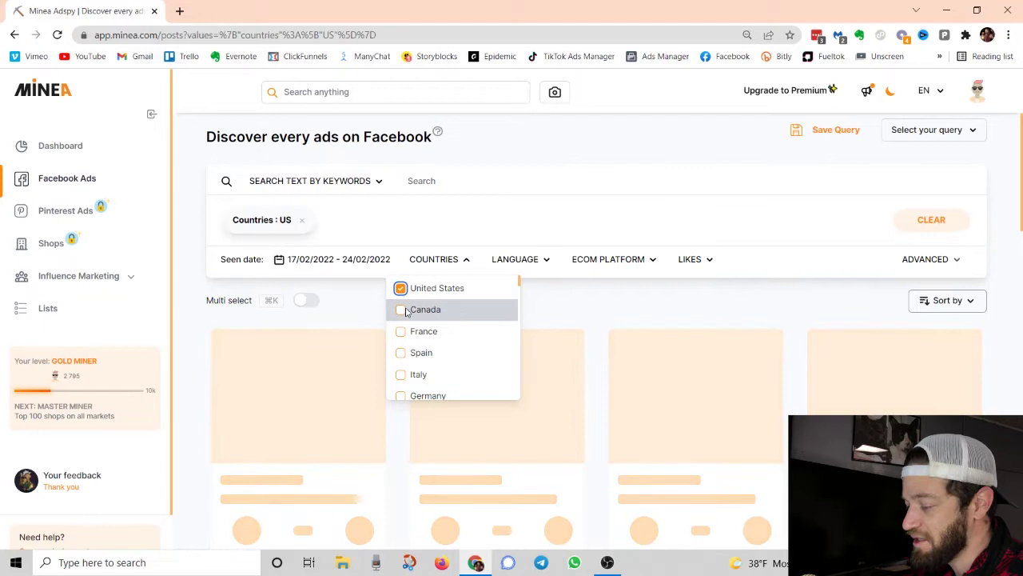
click(401, 310)
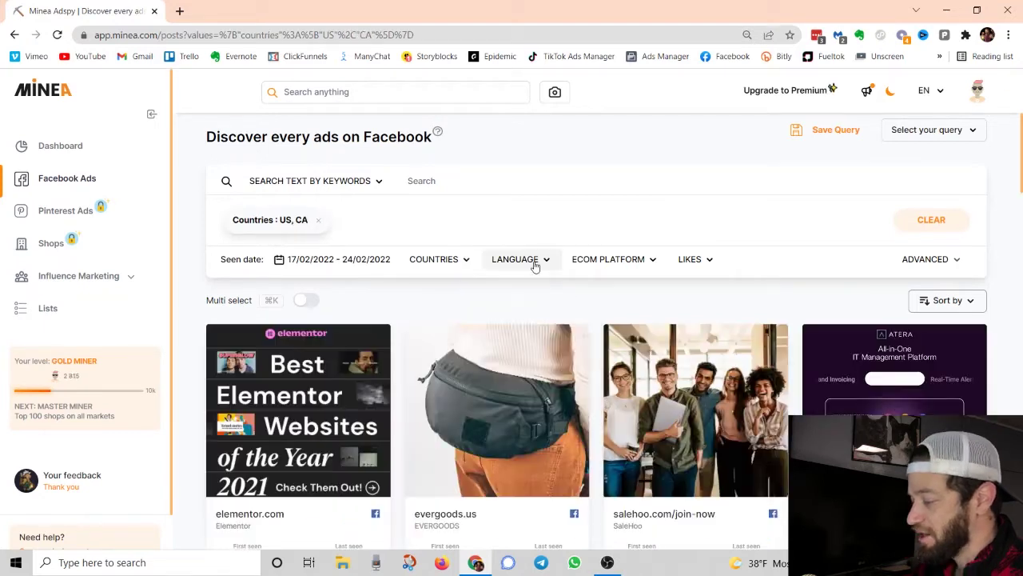
click(532, 261)
click(481, 288)
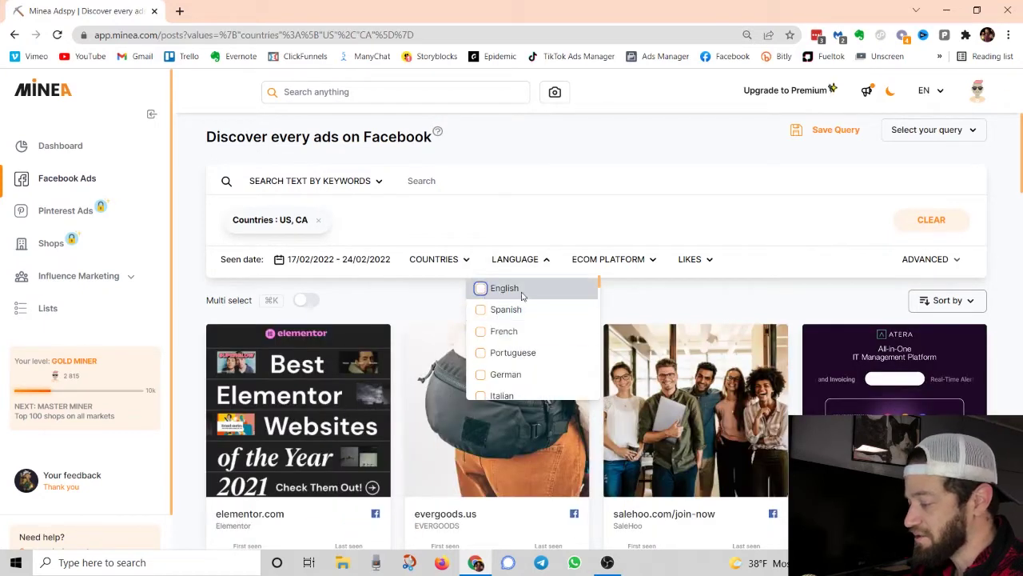
click(648, 261)
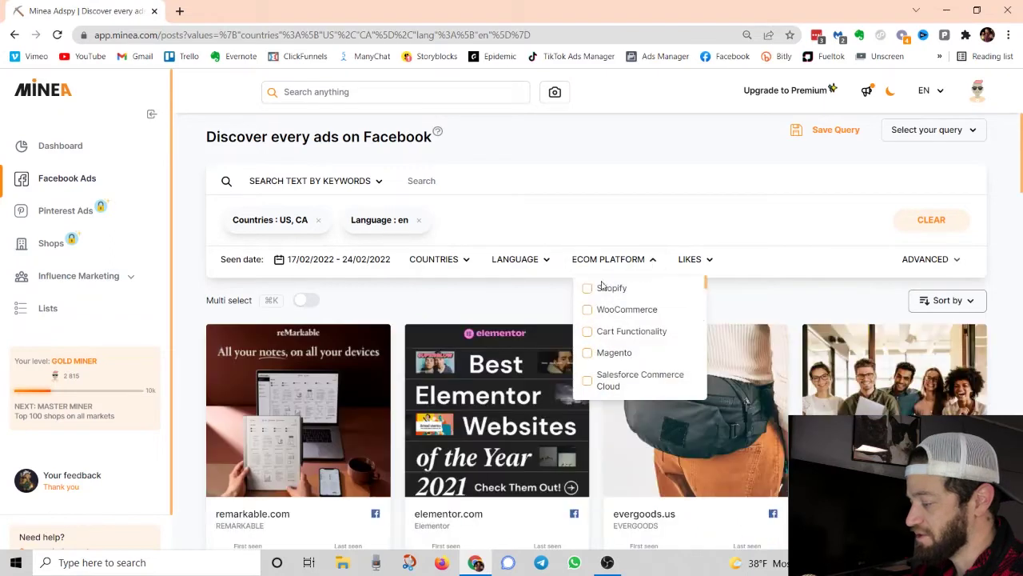
click(590, 289)
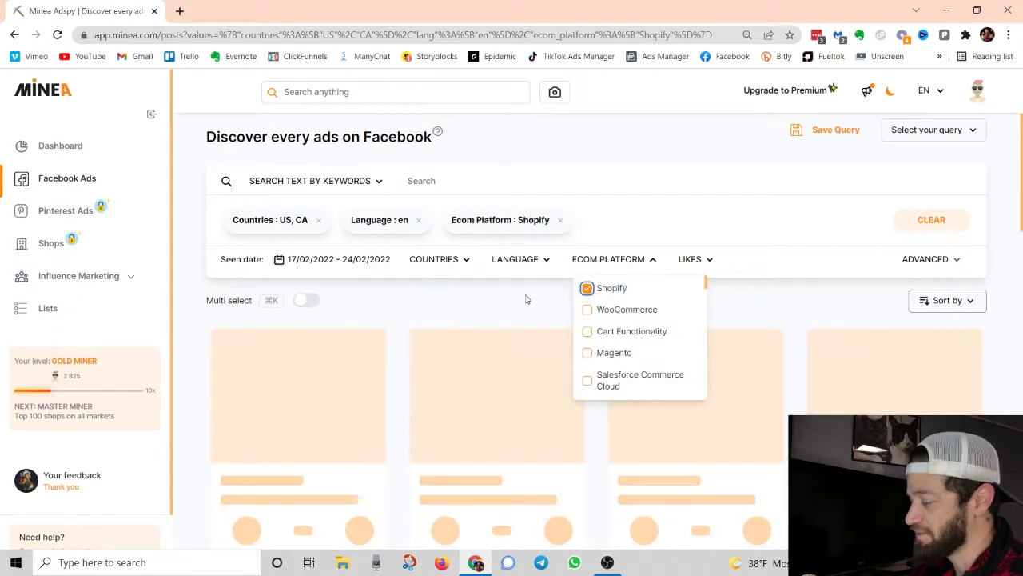
- Bring up the seen-date range choices for 17/02/2022–24/02/2022
click(356, 263)
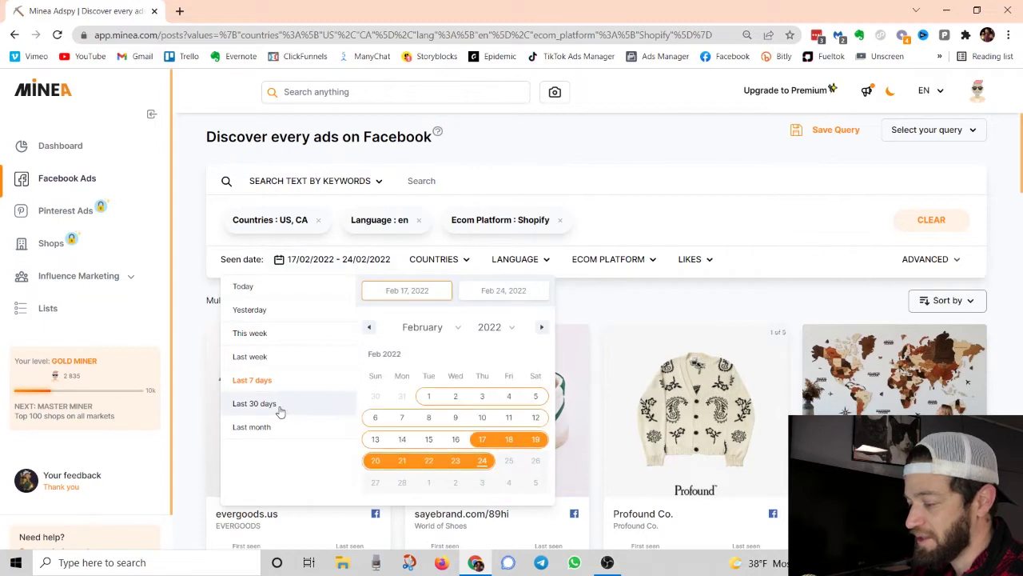
click(194, 284)
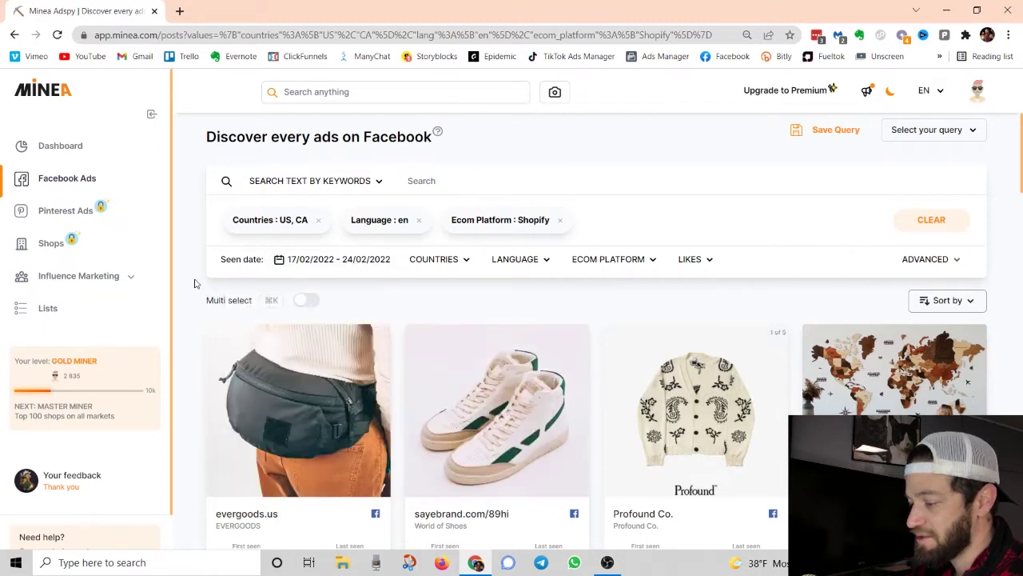
click(298, 264)
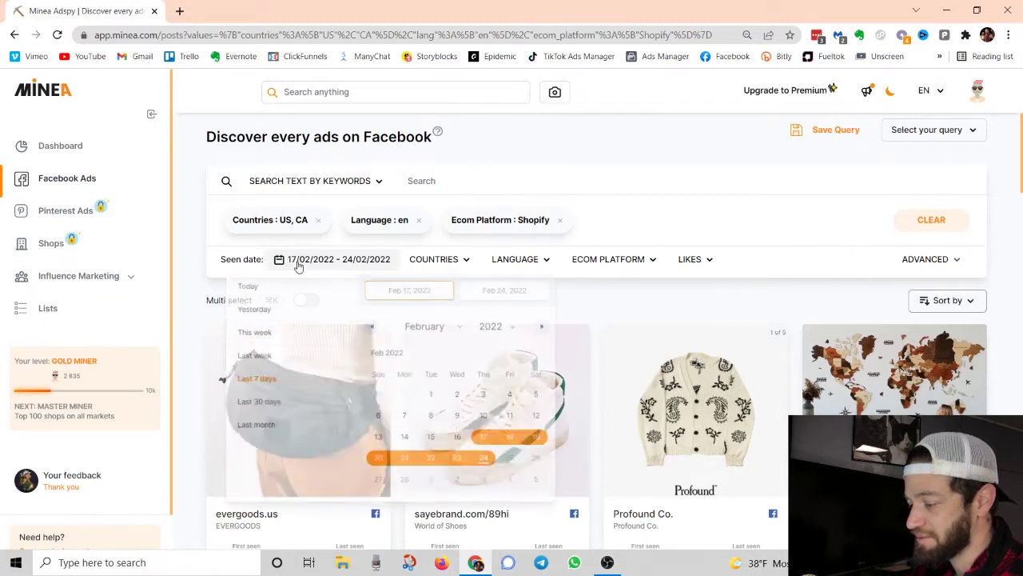
- Limit the ads to a Last 30 days creation date and sort them by shares
click(940, 259)
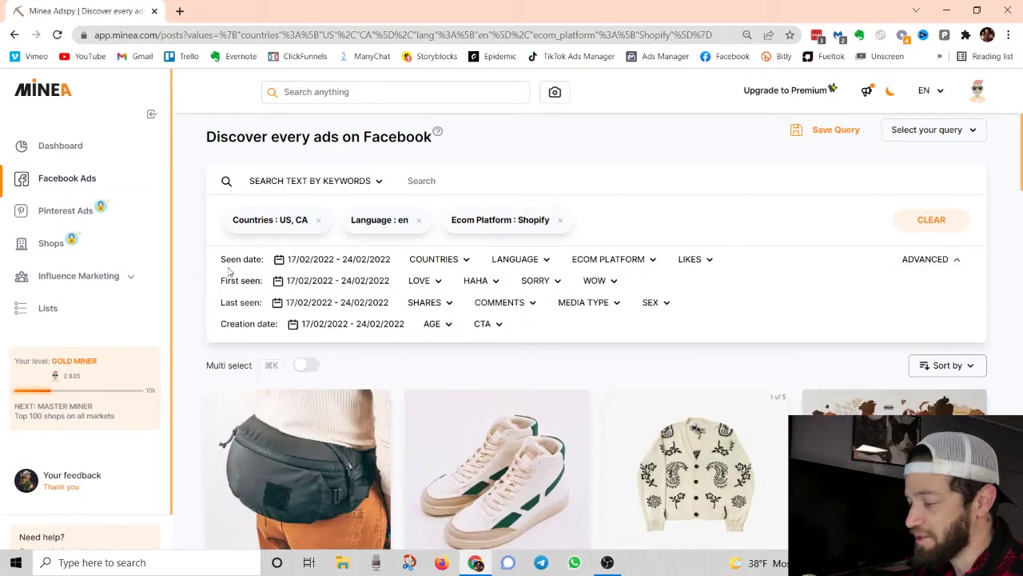
click(330, 325)
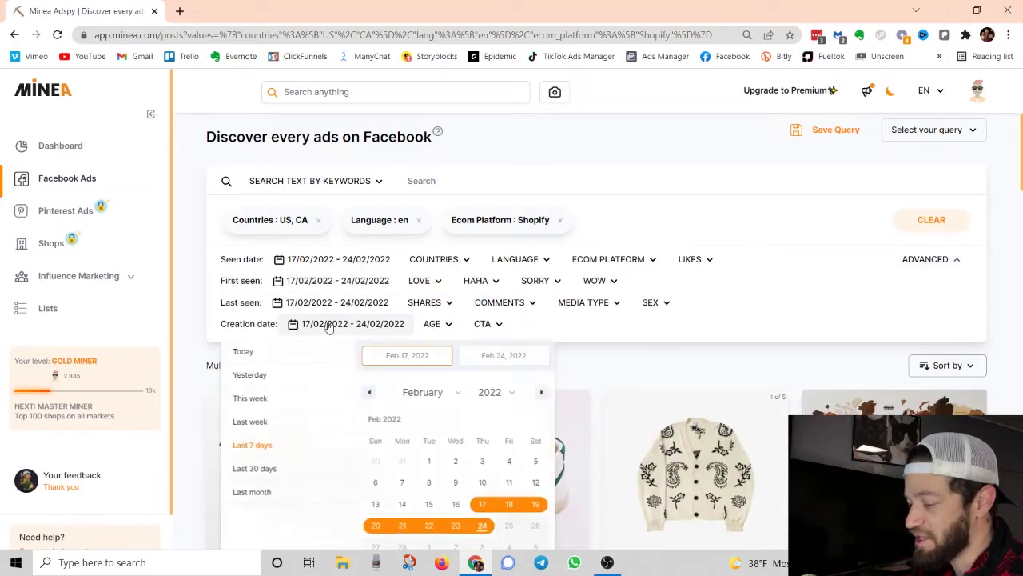
click(244, 468)
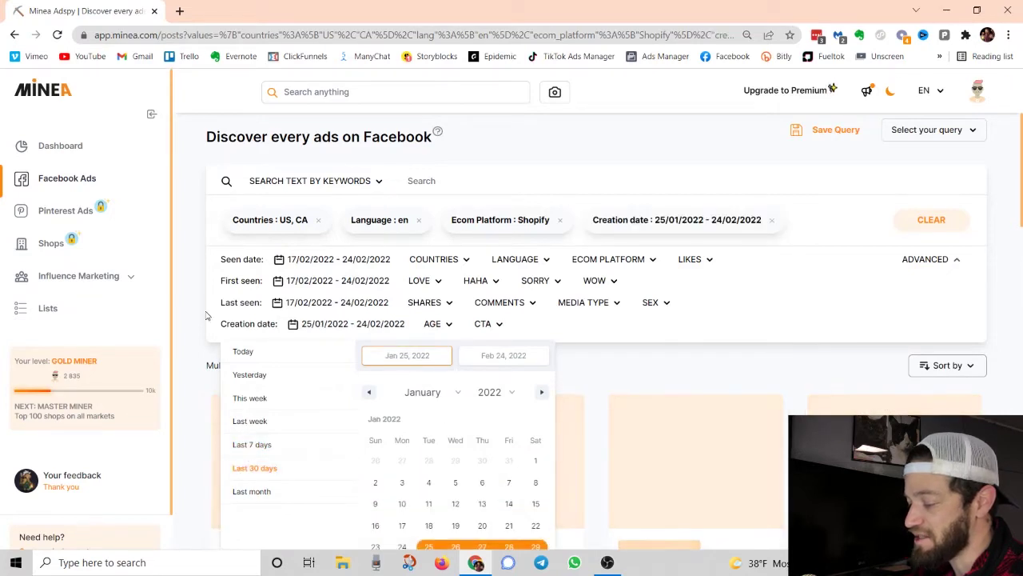
click(530, 328)
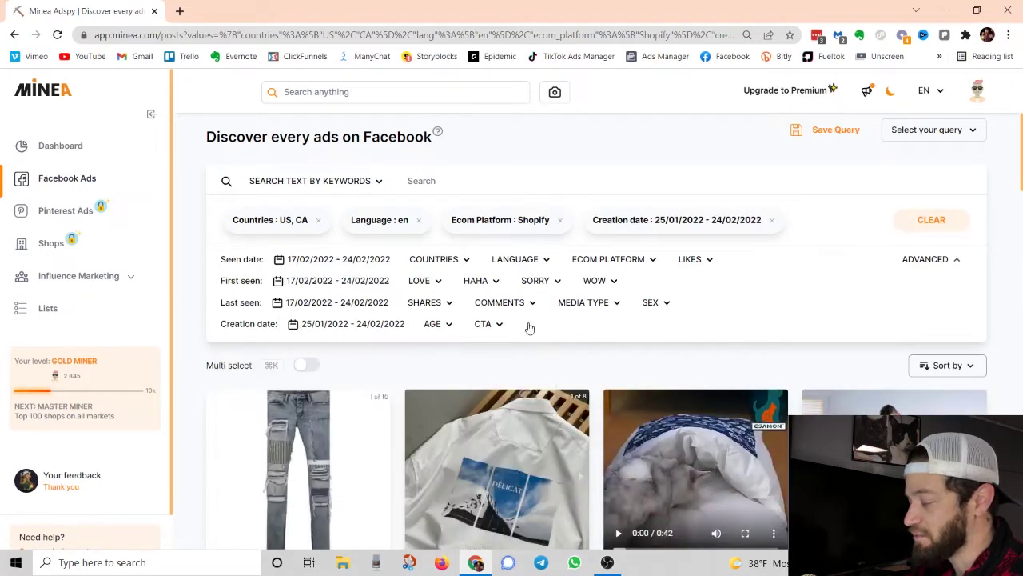
click(963, 366)
scroll(920, 404, down, 2)
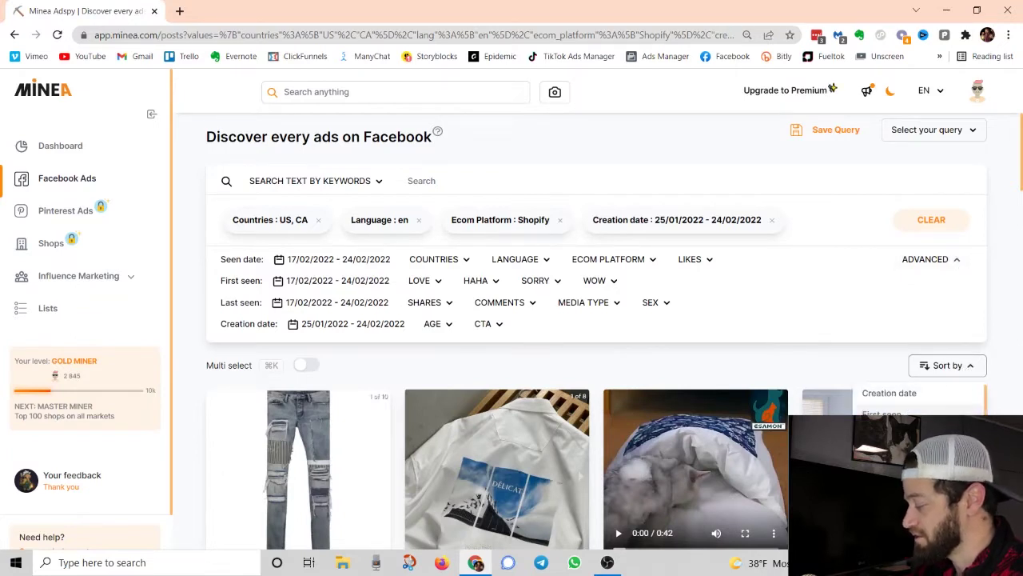
click(888, 458)
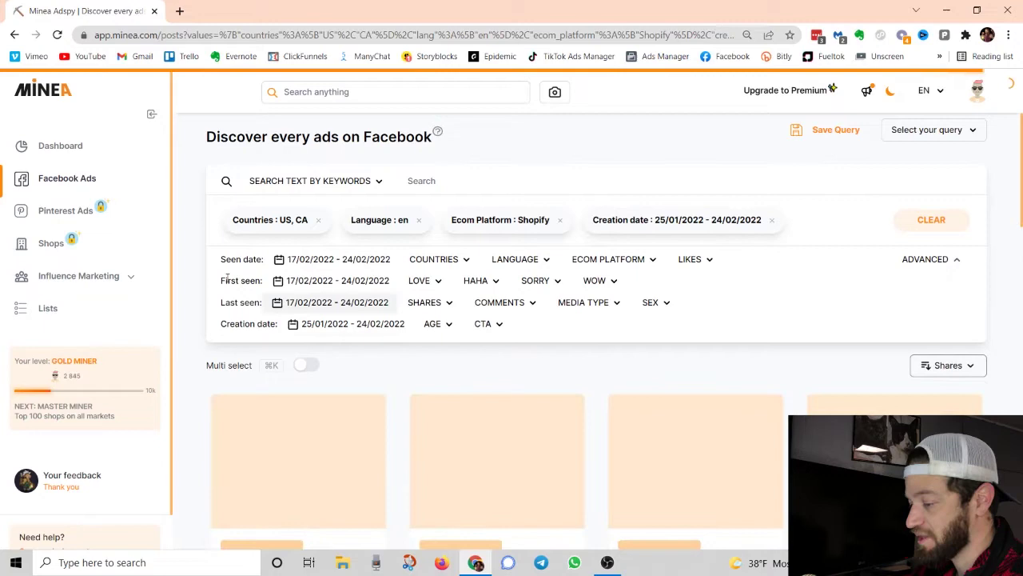
- Scroll through the share-sorted ad results
scroll(194, 264, down, 3)
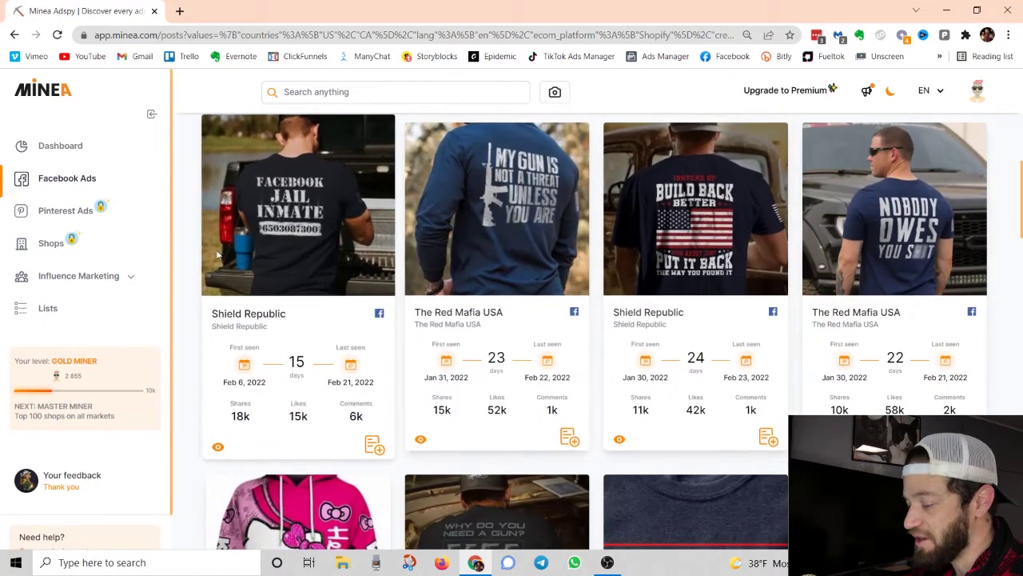
scroll(319, 296, up, 1)
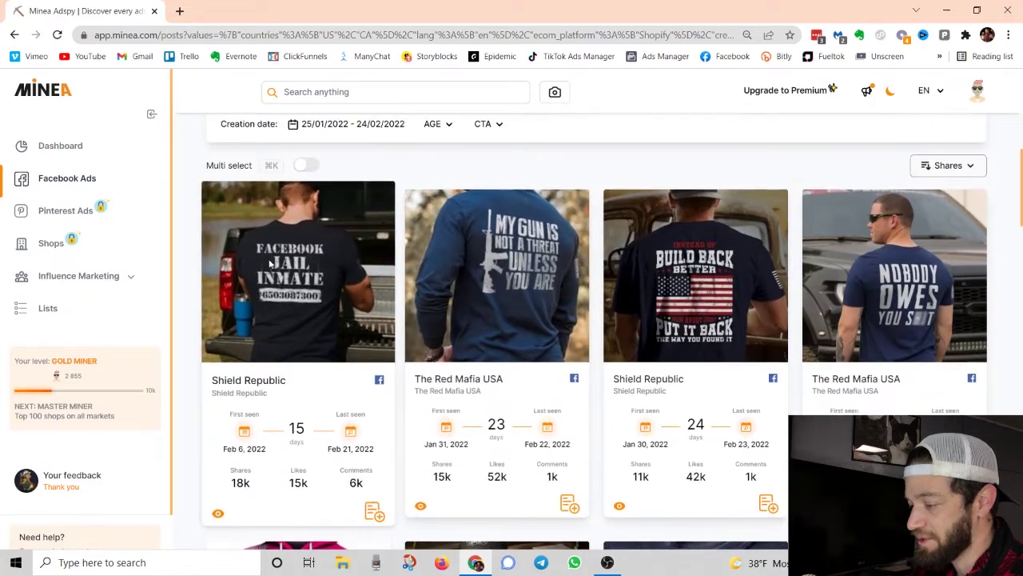
scroll(429, 260, down, 1)
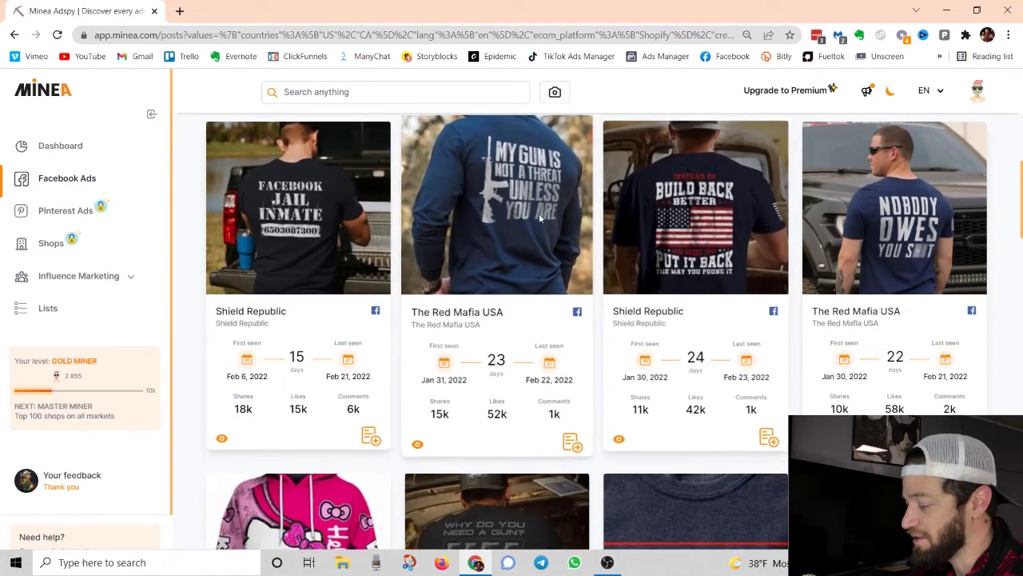
scroll(539, 214, down, 2)
scroll(500, 216, down, 2)
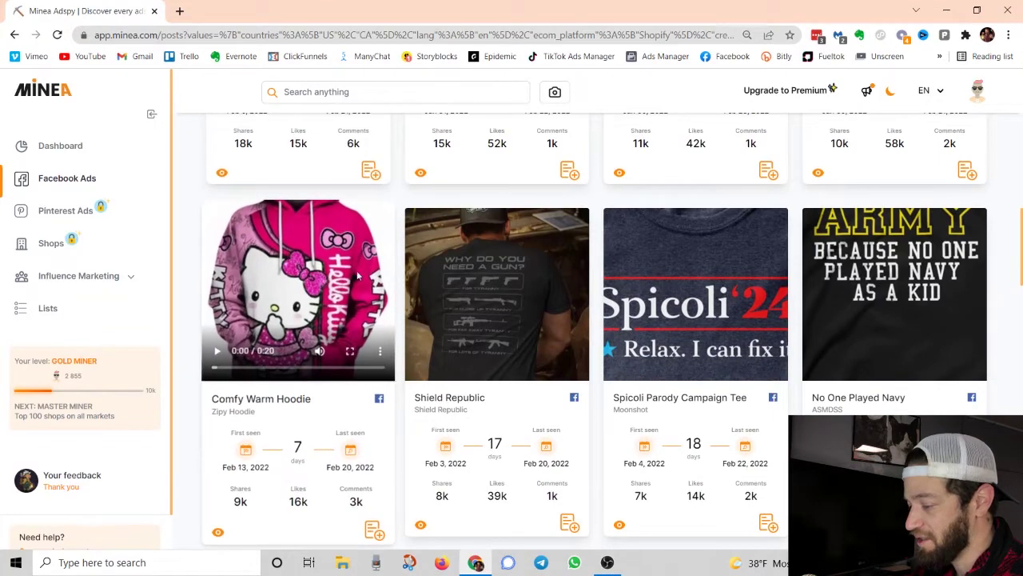
scroll(585, 272, down, 1)
scroll(585, 272, down, 7)
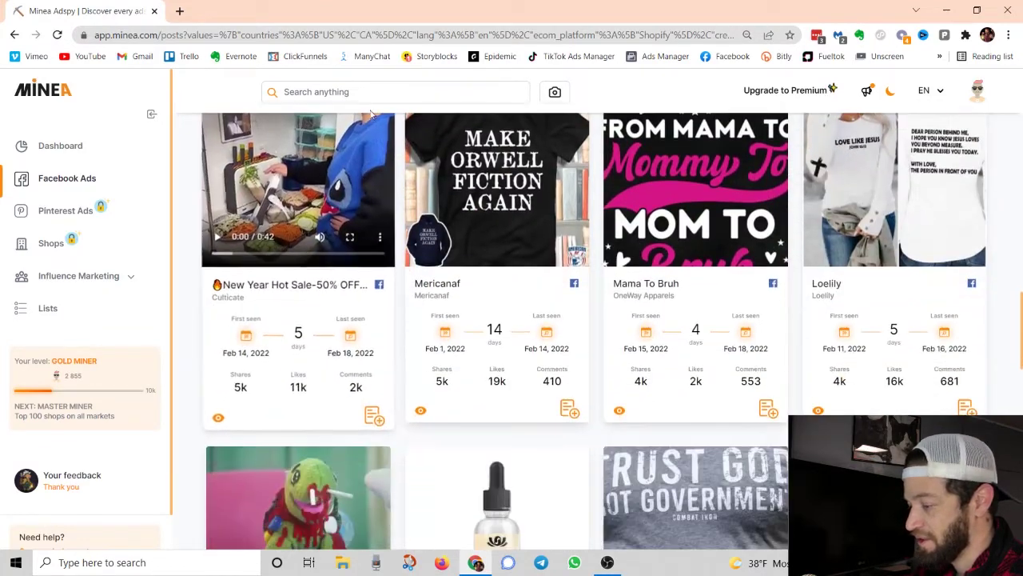
scroll(264, 264, up, 3)
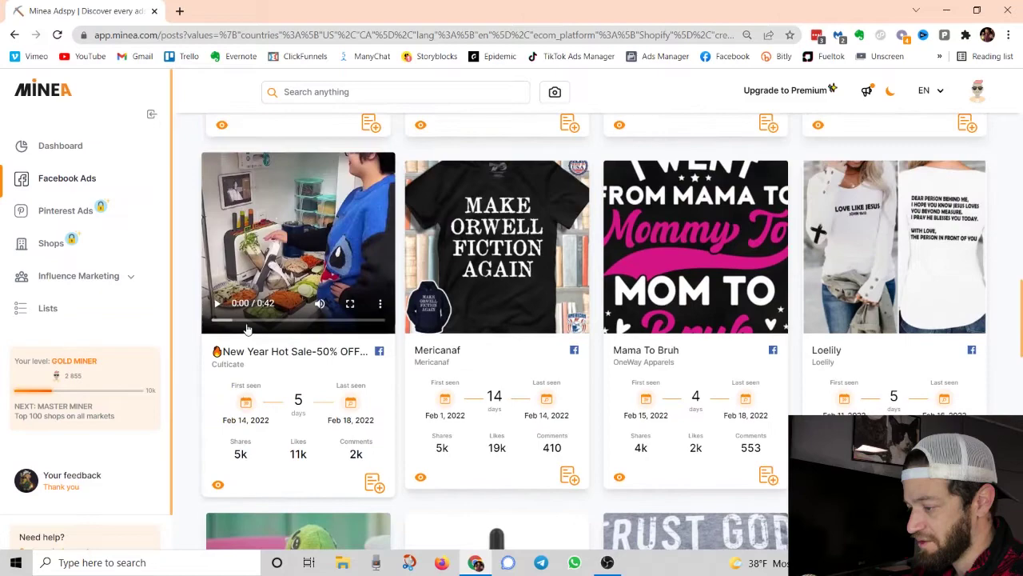
- Play the New Year Hot Sale video ad and keep browsing the results
click(218, 305)
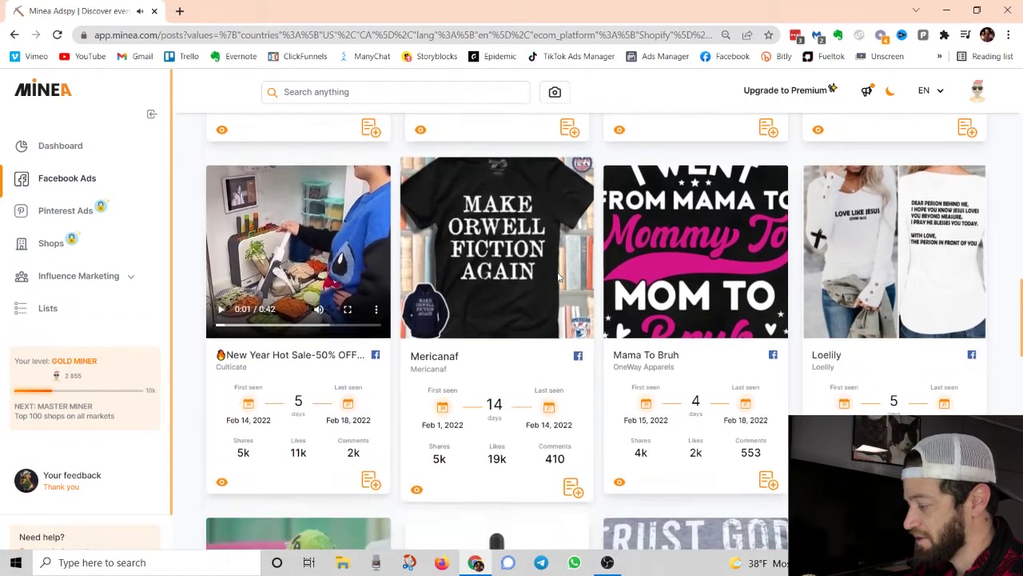
scroll(517, 260, down, 5)
scroll(517, 259, down, 6)
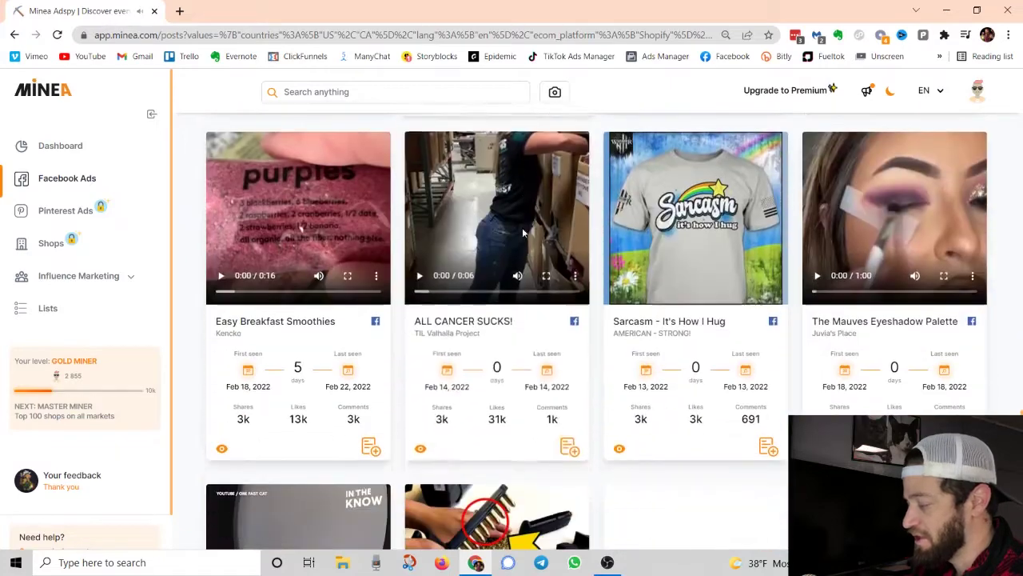
scroll(623, 231, down, 4)
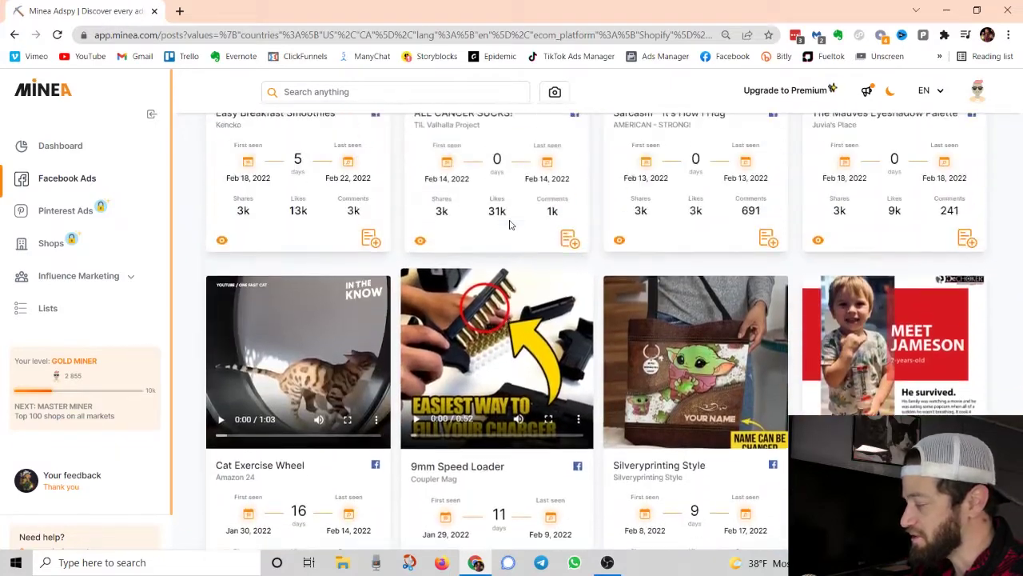
scroll(510, 225, up, 10)
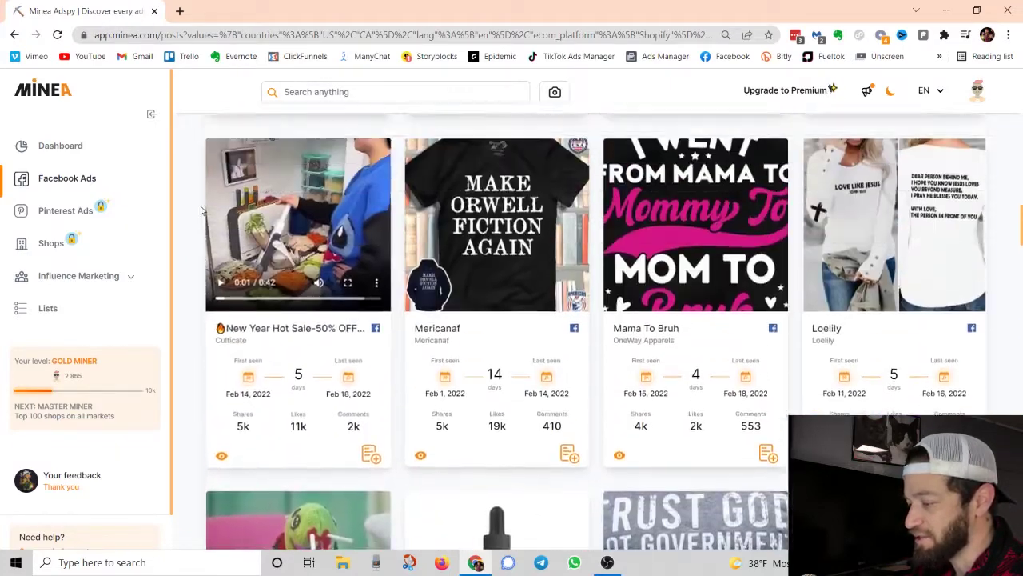
scroll(200, 212, up, 9)
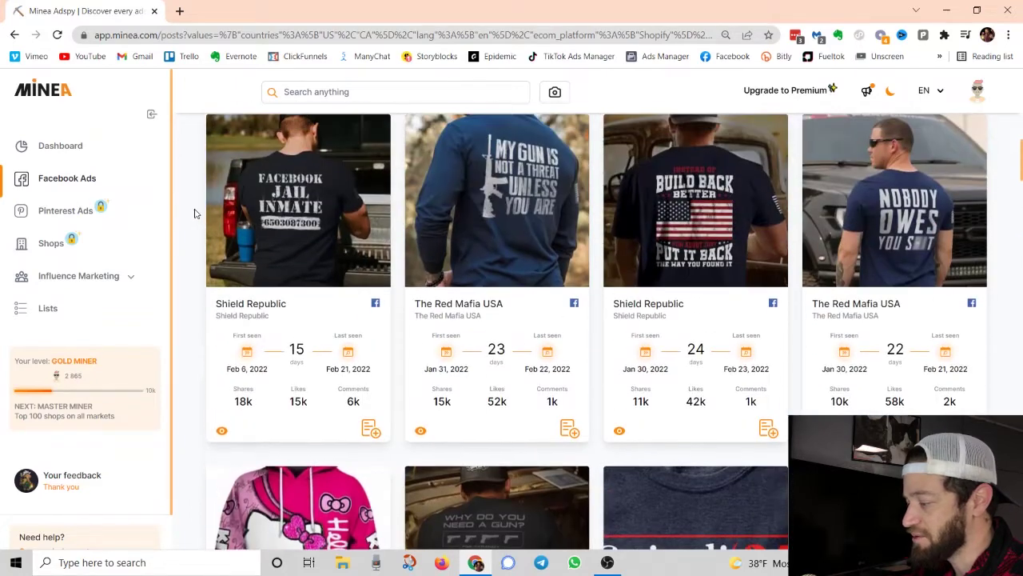
scroll(195, 214, up, 3)
scroll(192, 178, down, 1)
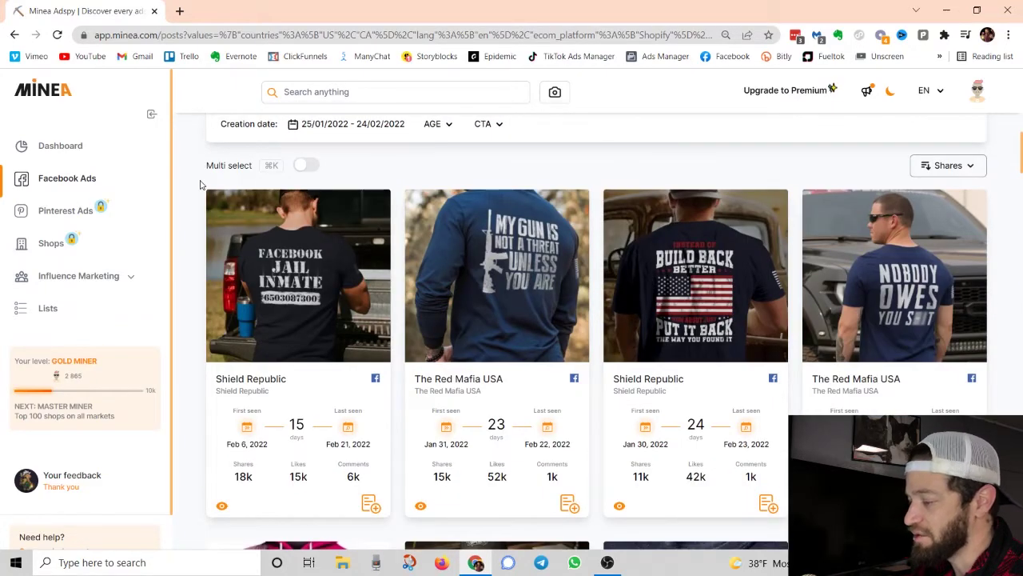
scroll(200, 184, up, 3)
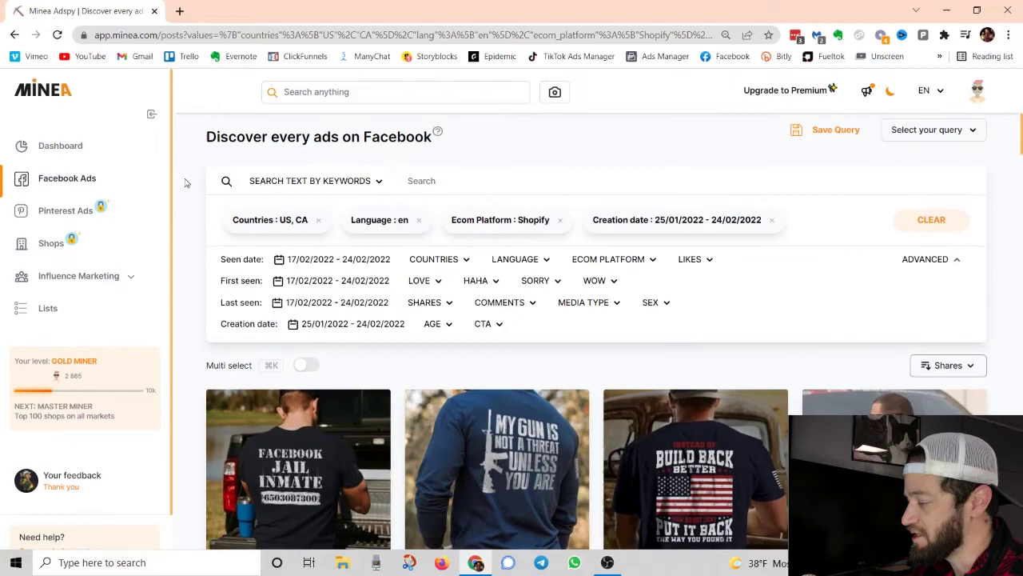
scroll(209, 220, down, 3)
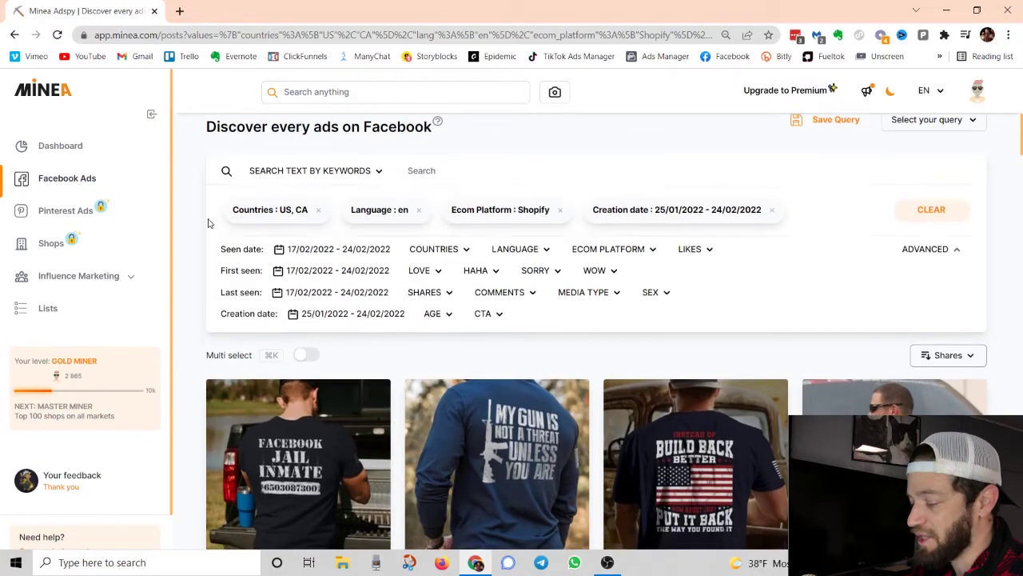
scroll(210, 214, down, 8)
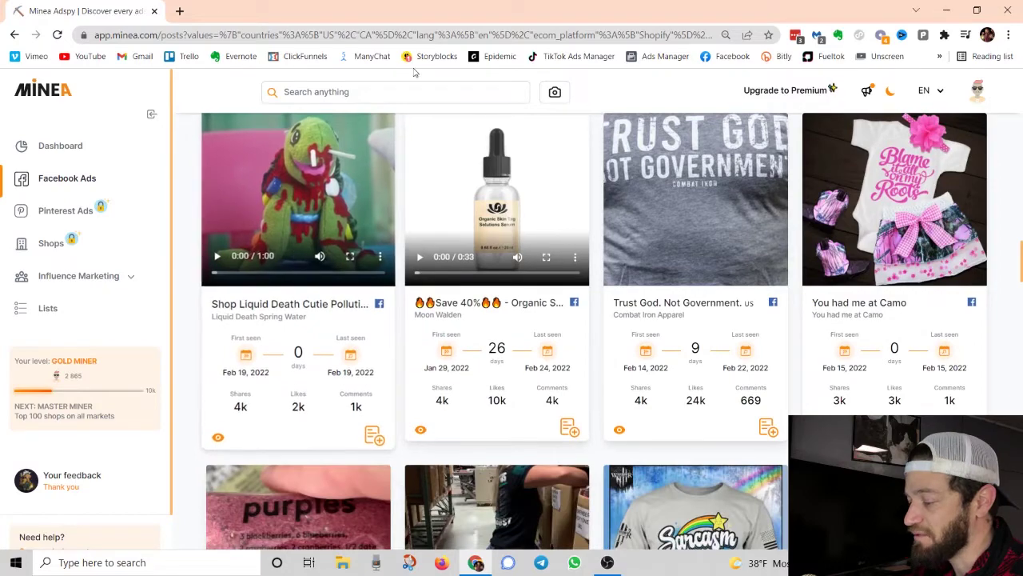
scroll(349, 230, down, 4)
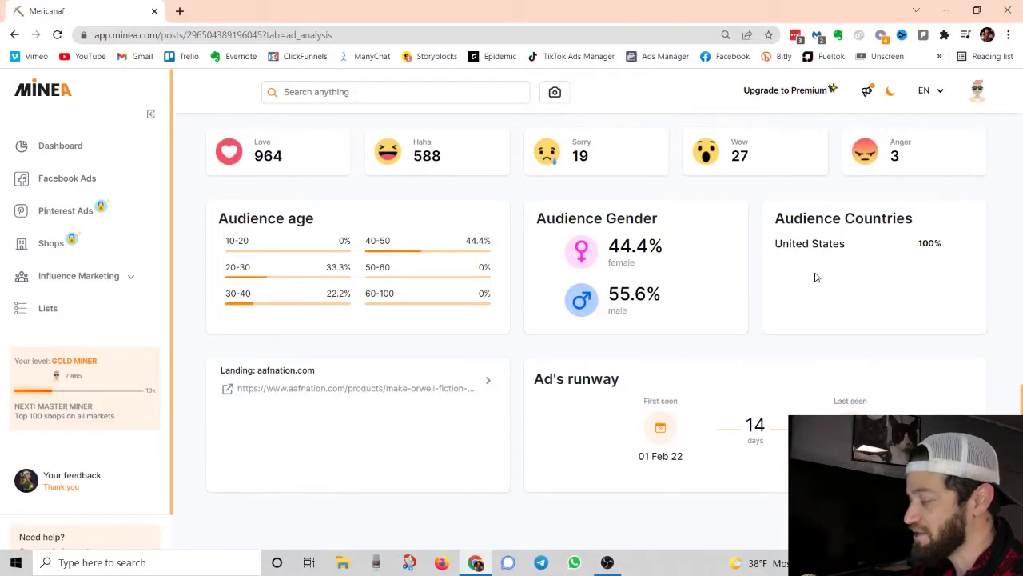
- Highlight the United States audience country and the 44.4% female audience share
scroll(479, 283, up, 5)
scroll(466, 286, down, 1)
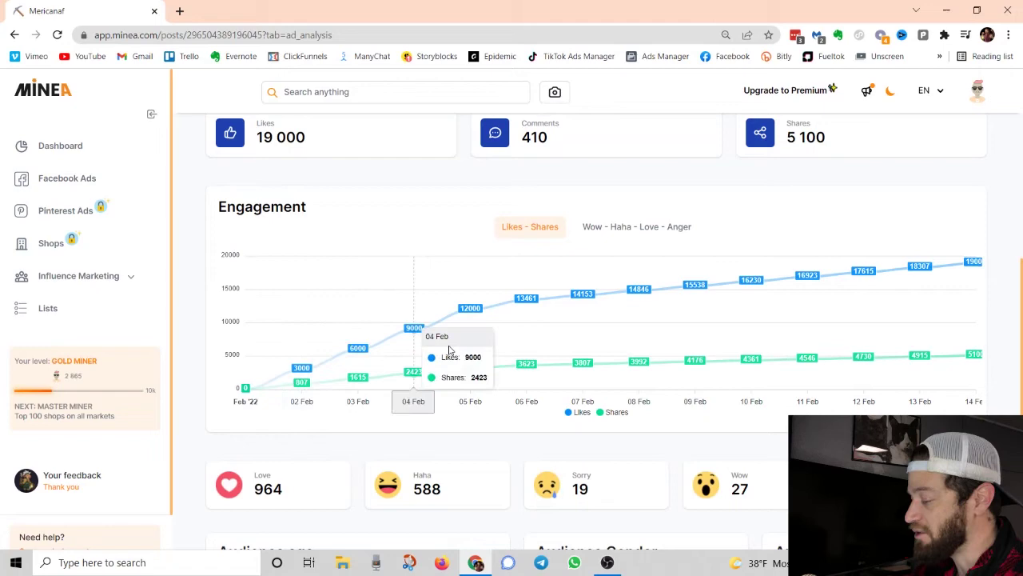
scroll(984, 322, down, 5)
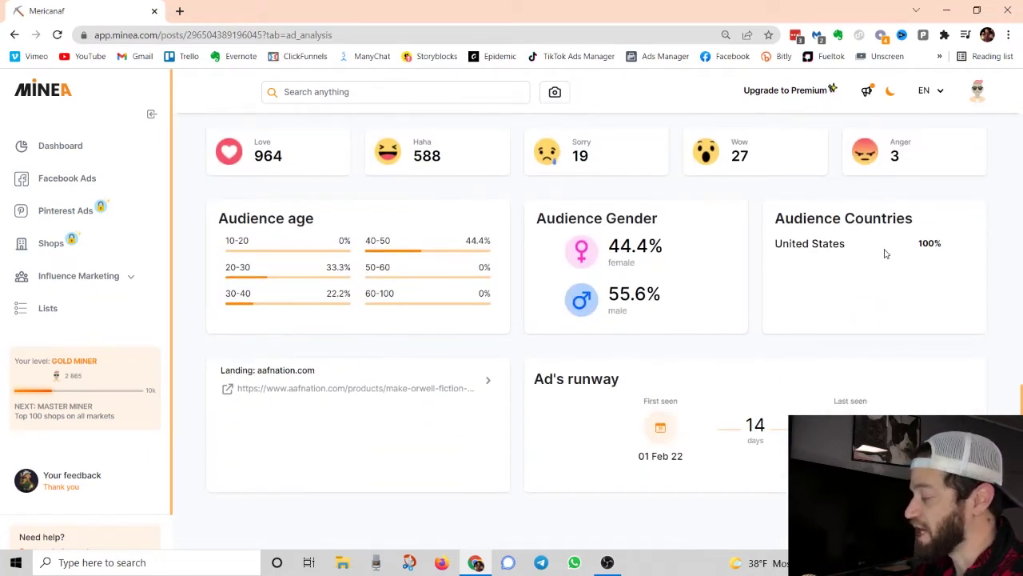
drag(776, 249, 852, 251)
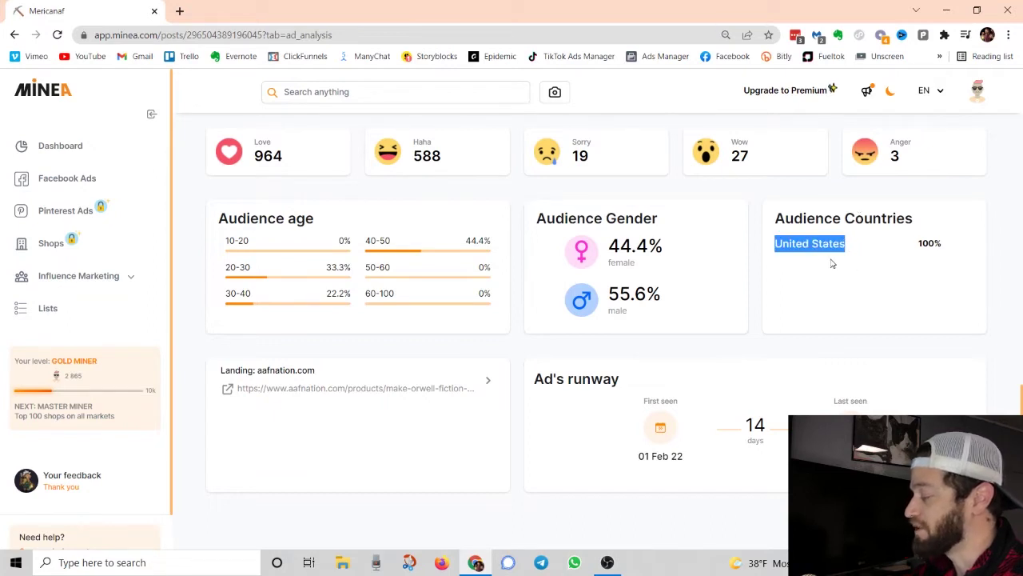
click(803, 277)
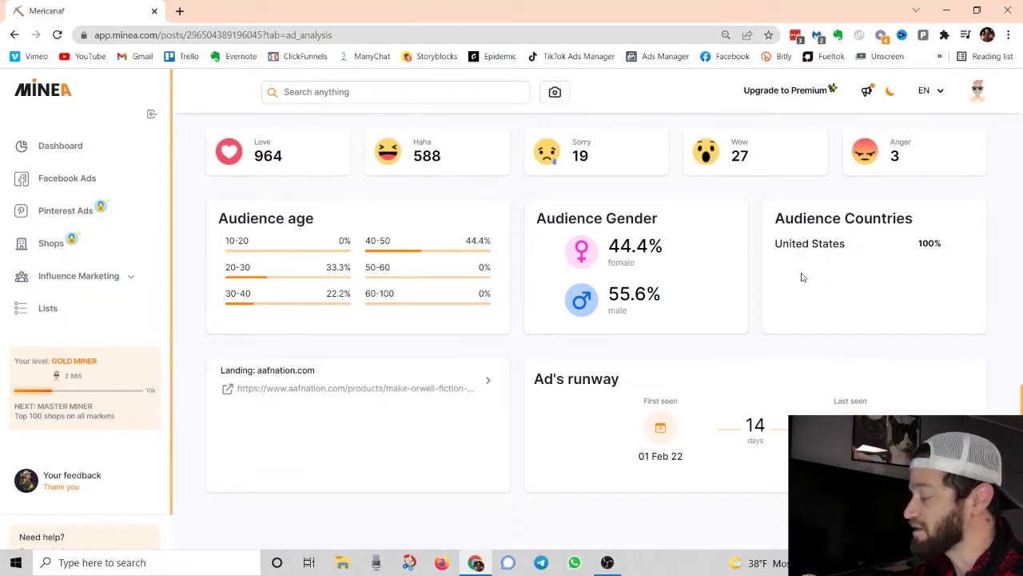
drag(777, 248, 895, 250)
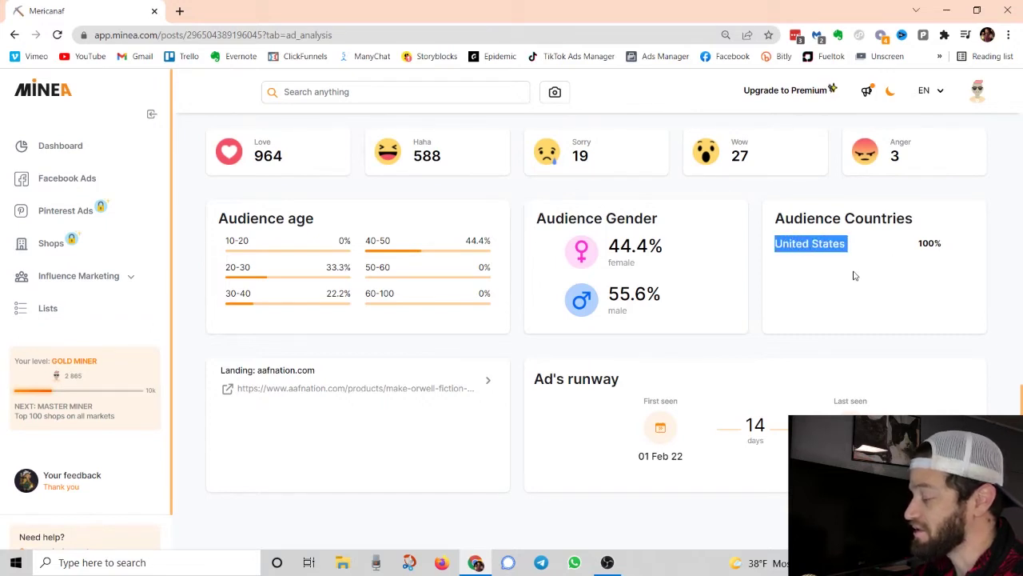
mouse_move(665, 248)
mouse_down()
mouse_move(622, 251)
mouse_move(684, 252)
mouse_up()
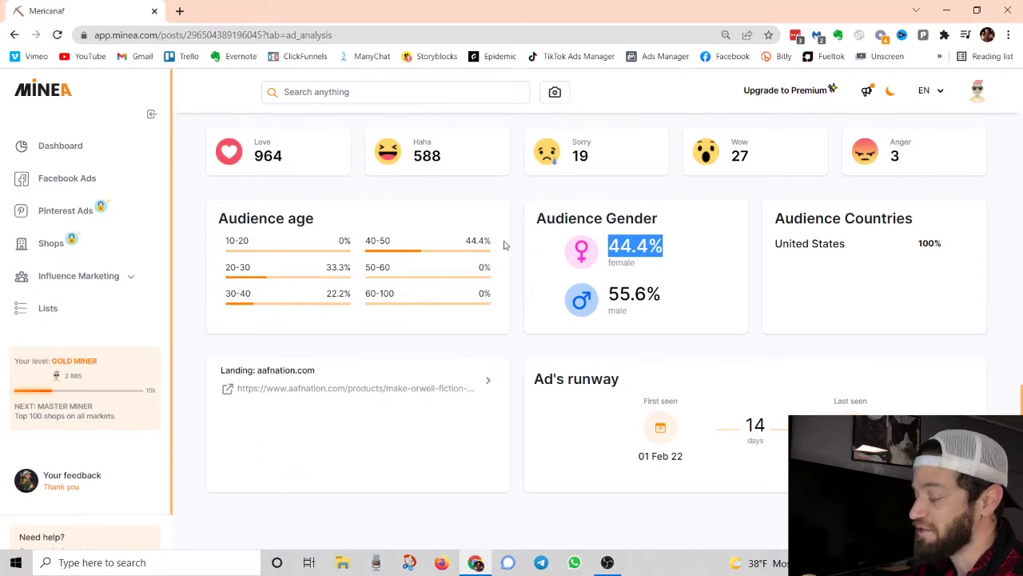
click(196, 259)
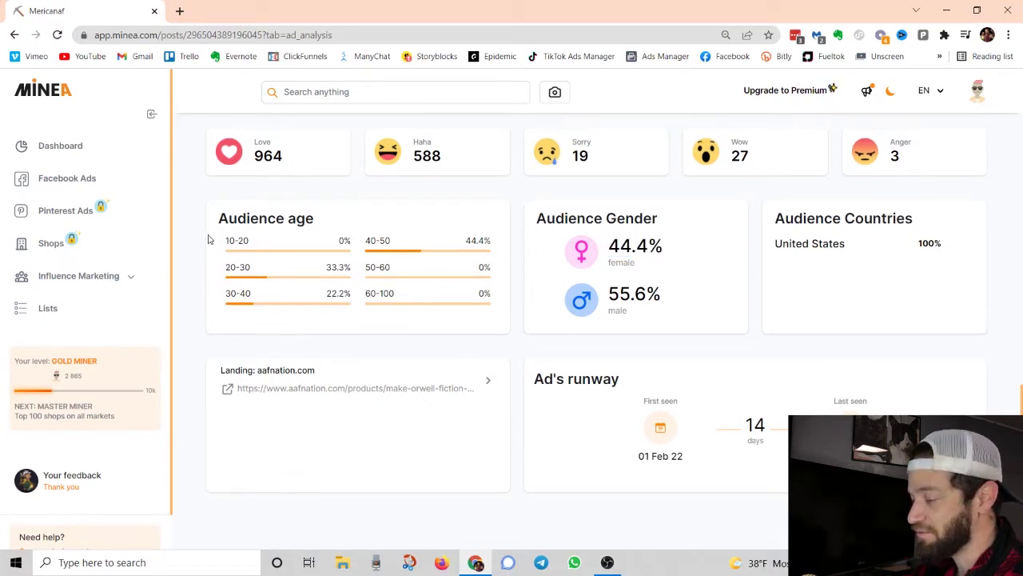
- Scroll up to the ad copy and open the aafnation.com landing page in a new tab
scroll(205, 230, up, 2)
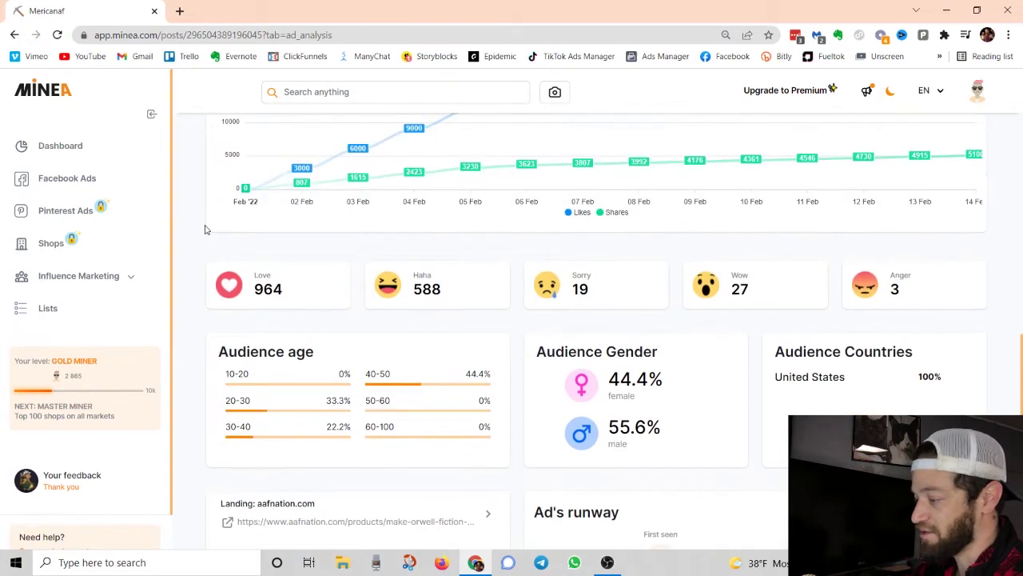
scroll(715, 359, up, 5)
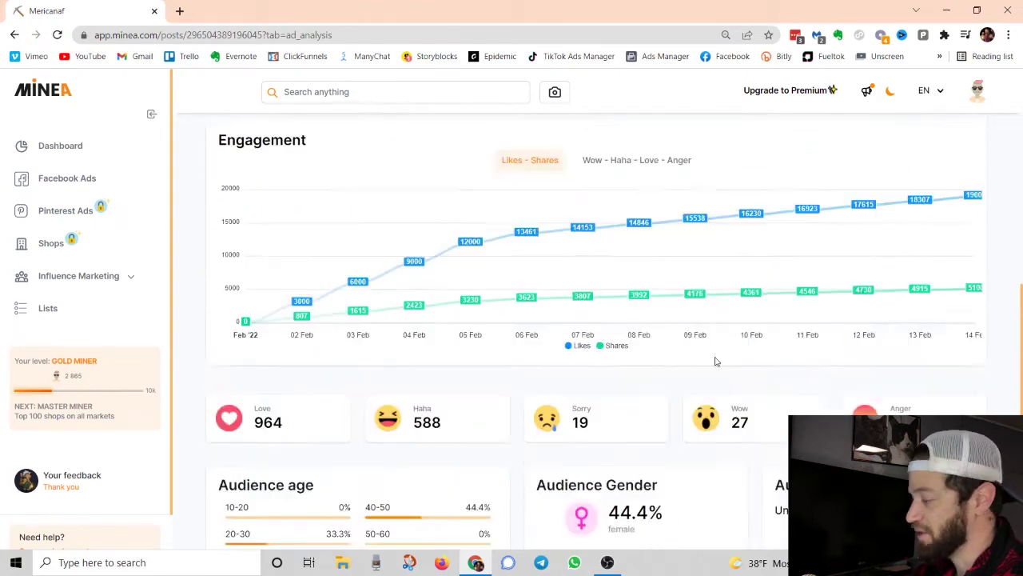
scroll(714, 360, up, 3)
drag(597, 302, 755, 318)
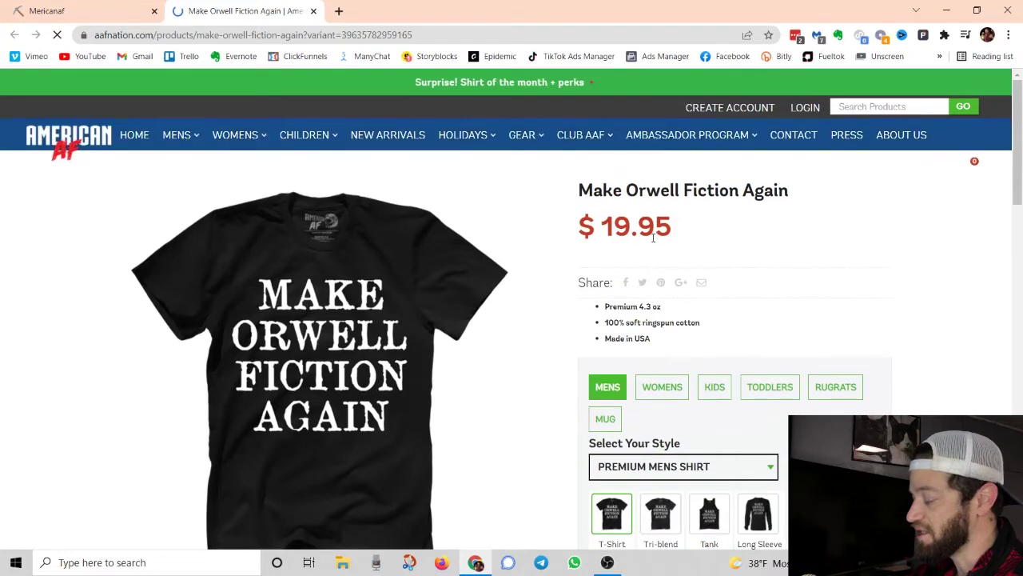
- Scroll the Make Orwell Fiction Again shirt page down to its reviews and back up
scroll(655, 231, down, 2)
scroll(500, 192, down, 15)
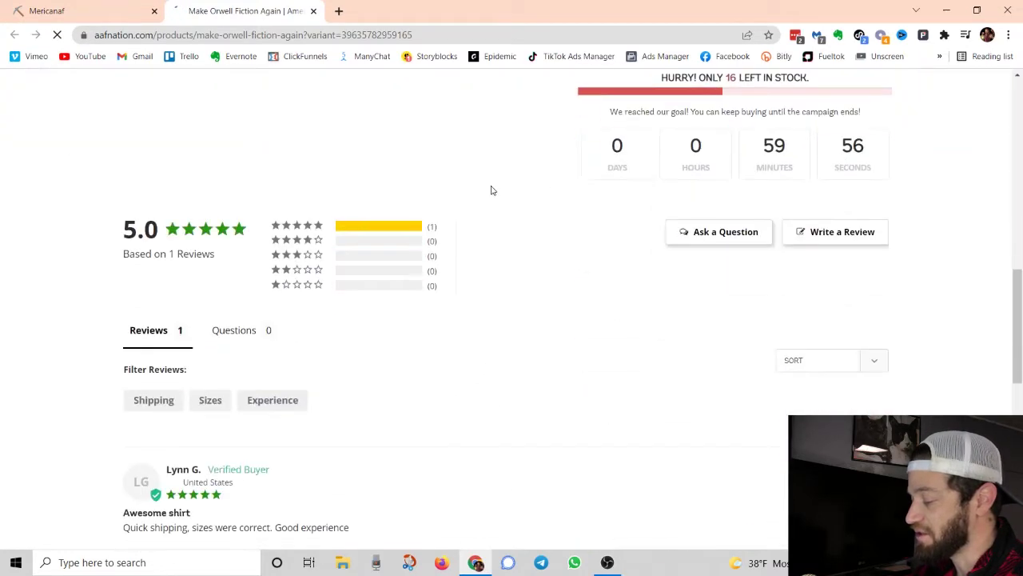
scroll(696, 203, up, 15)
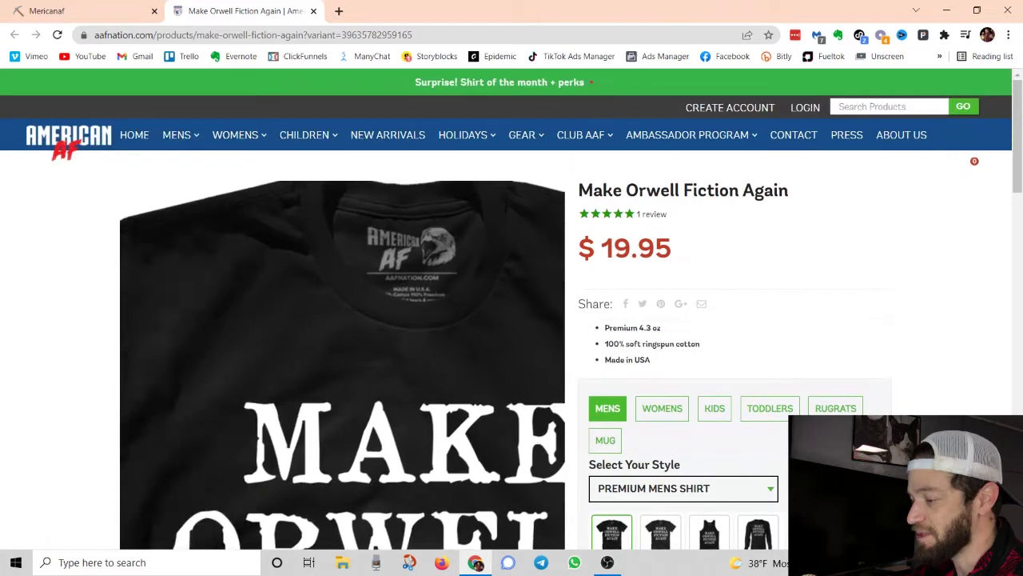
- Return to the Mericanaf ad analysis page in Minea and scroll through it
click(92, 12)
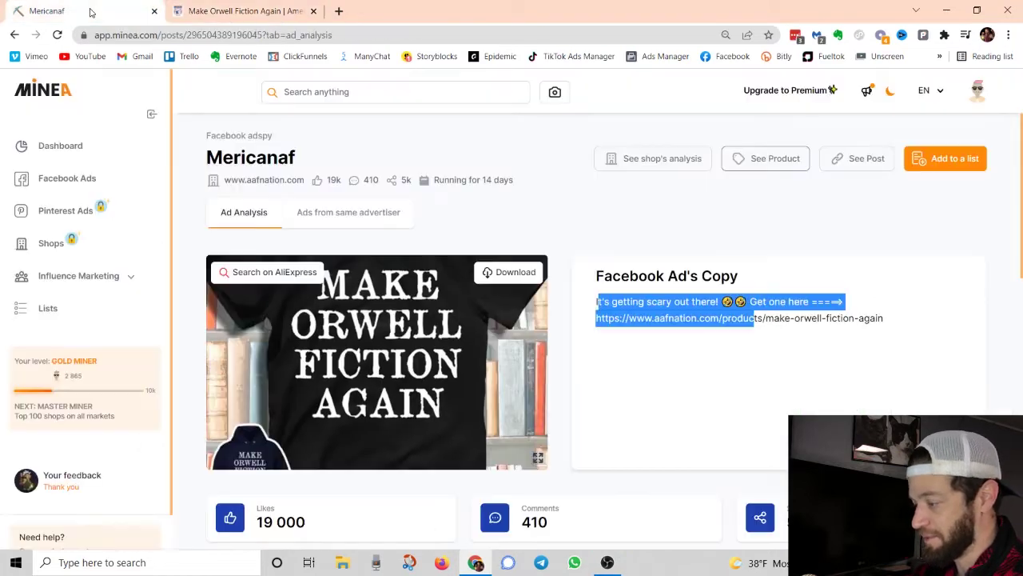
scroll(582, 212, down, 8)
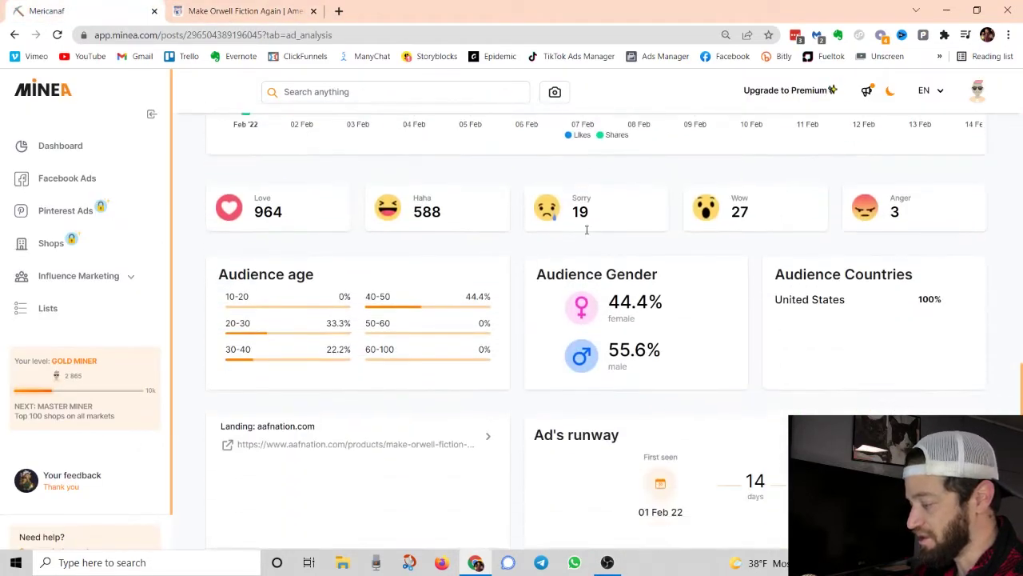
scroll(427, 214, up, 1)
scroll(427, 215, up, 2)
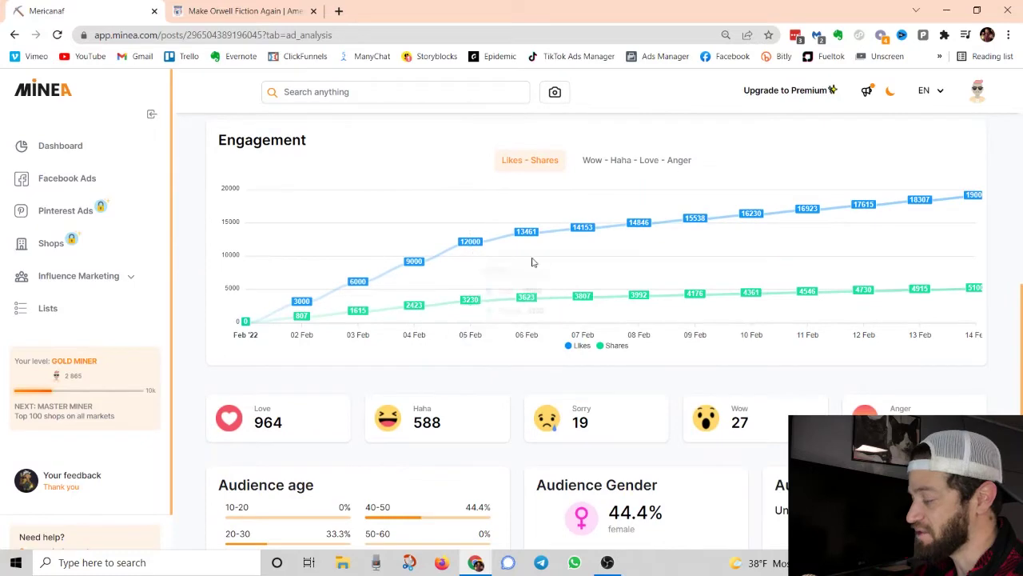
scroll(707, 329, down, 3)
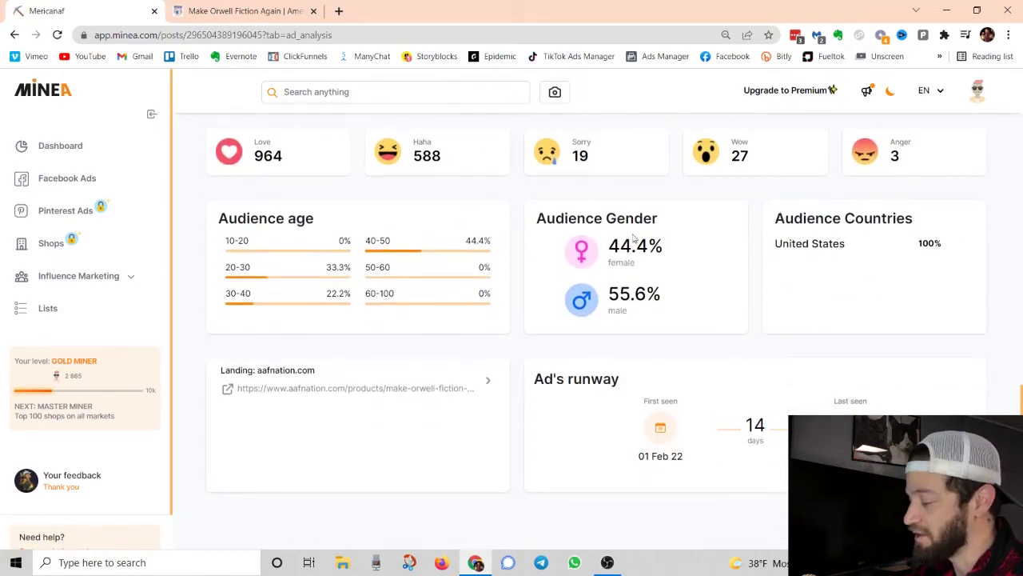
scroll(634, 237, up, 3)
- Go back to the Facebook Ads grid and try saving the gnjoy.asia ad to a list
click(84, 179)
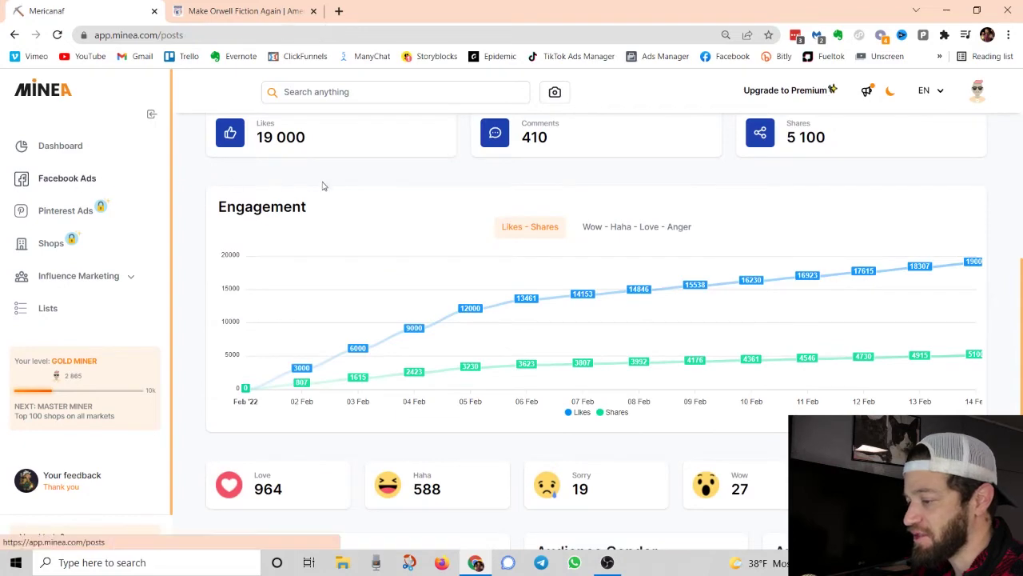
scroll(488, 203, down, 3)
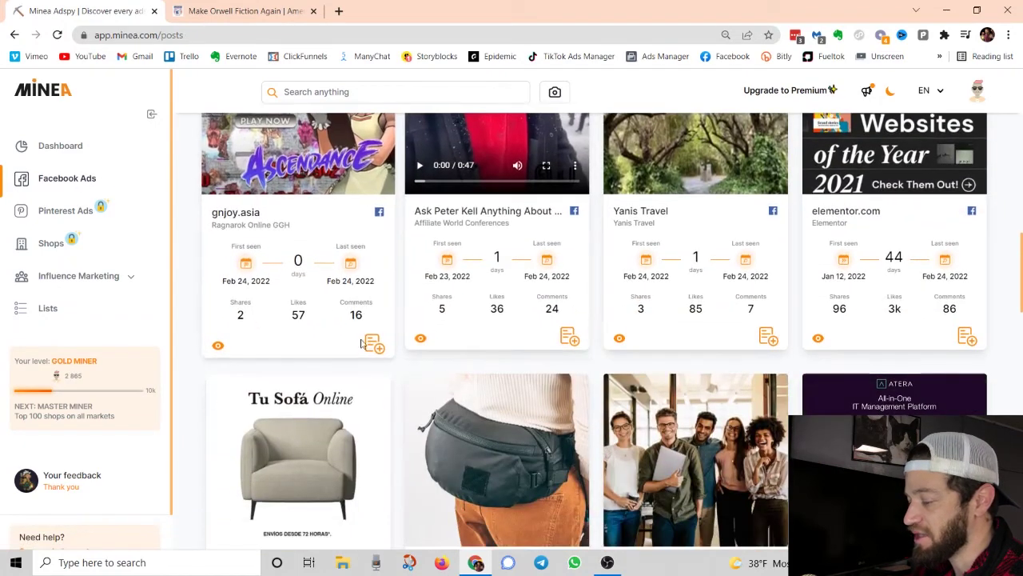
scroll(376, 287, down, 2)
scroll(380, 286, up, 1)
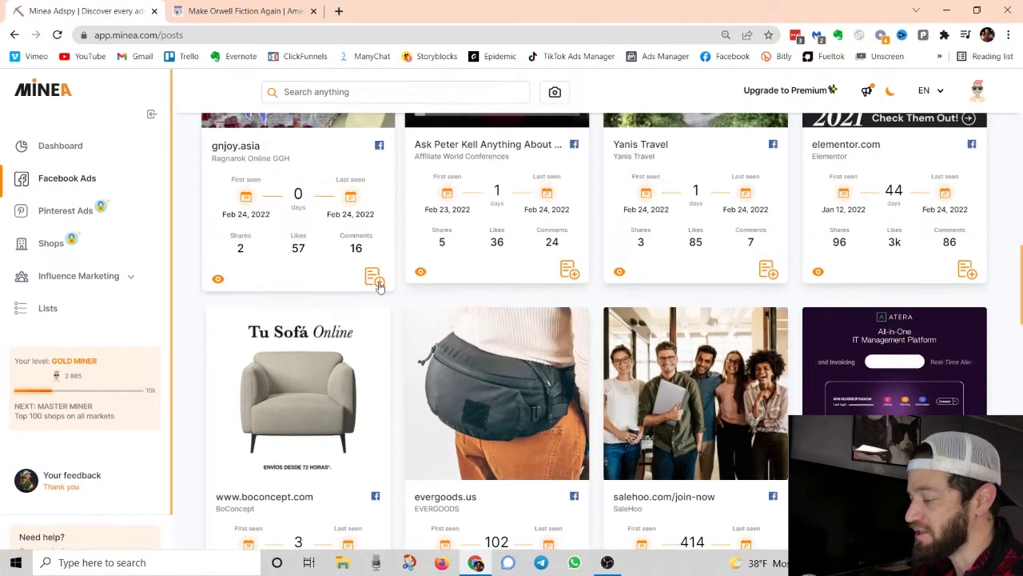
click(372, 277)
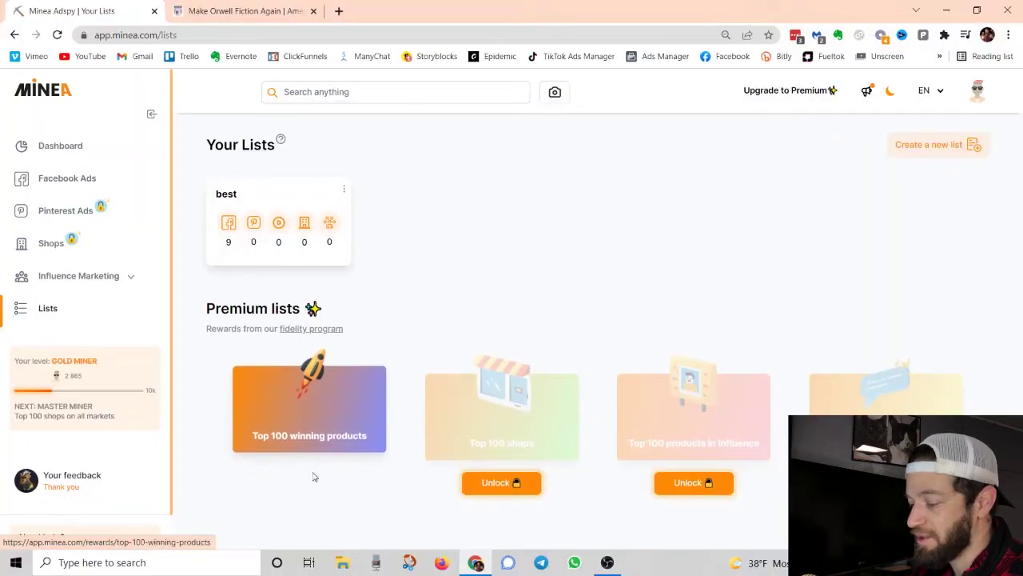
- Open the Top 100 winning products list and browse its ad cards, such as Cheerble Ball
click(324, 442)
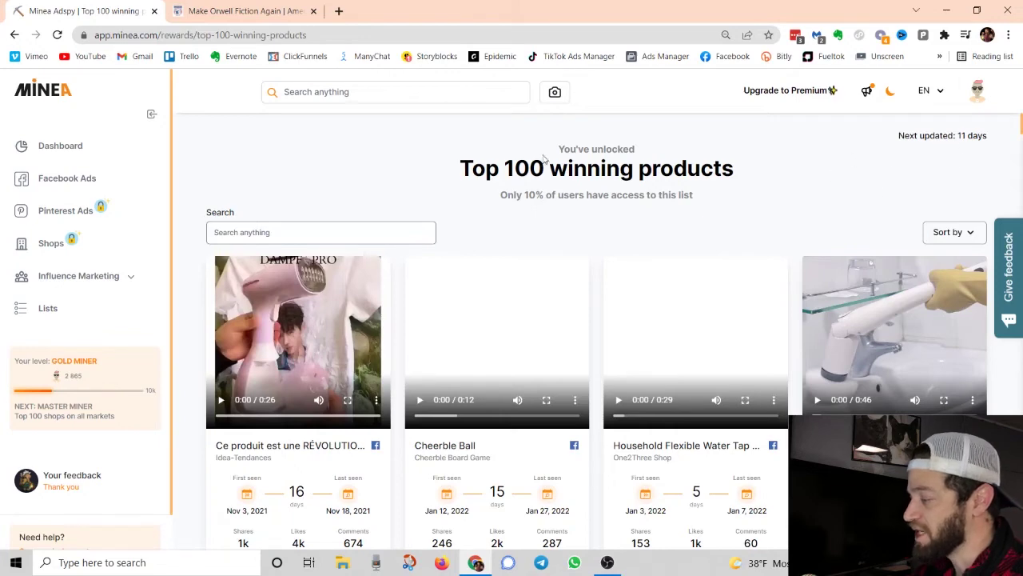
scroll(506, 168, down, 3)
scroll(507, 168, down, 8)
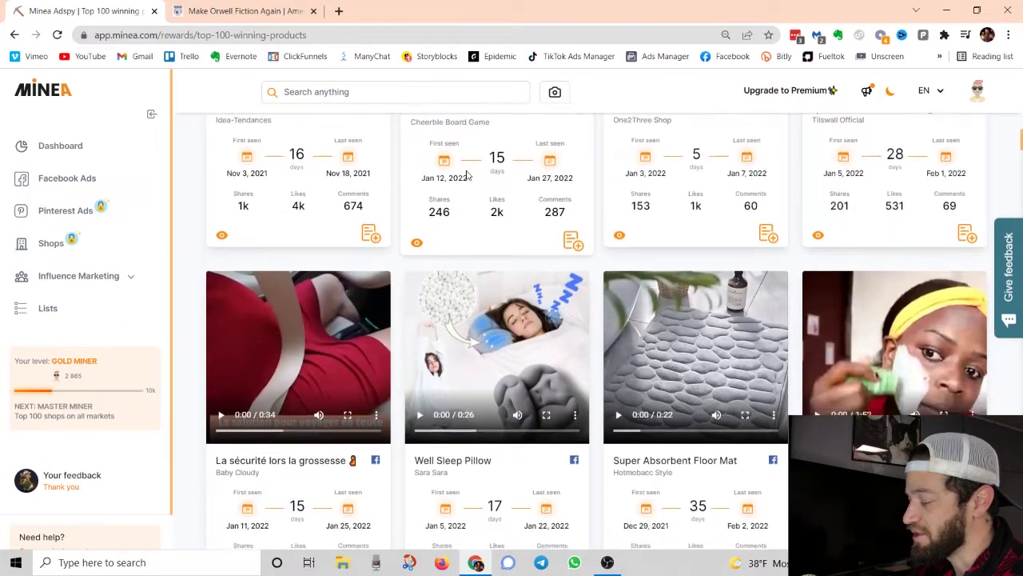
scroll(456, 168, down, 10)
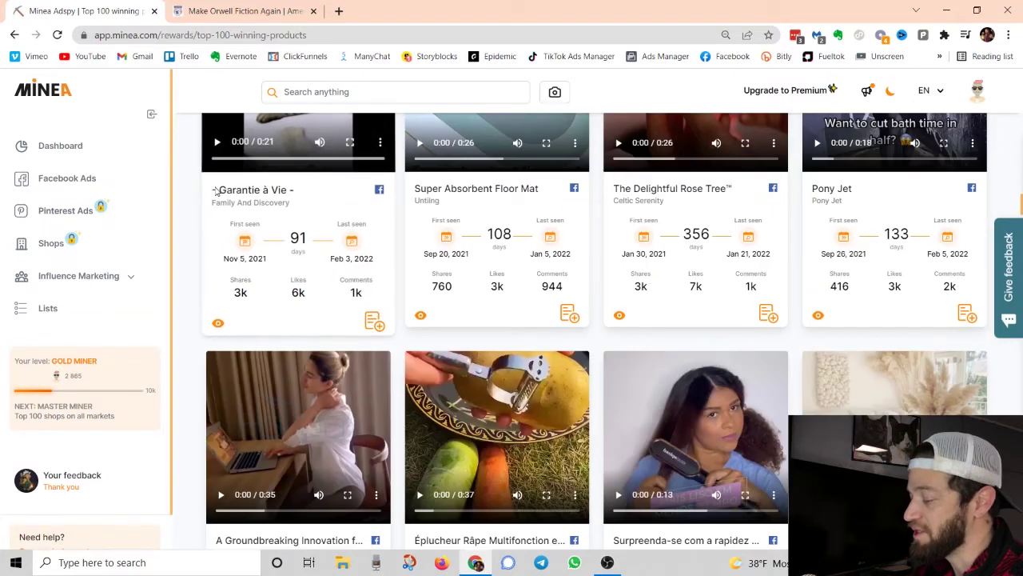
scroll(516, 219, up, 3)
scroll(570, 183, up, 6)
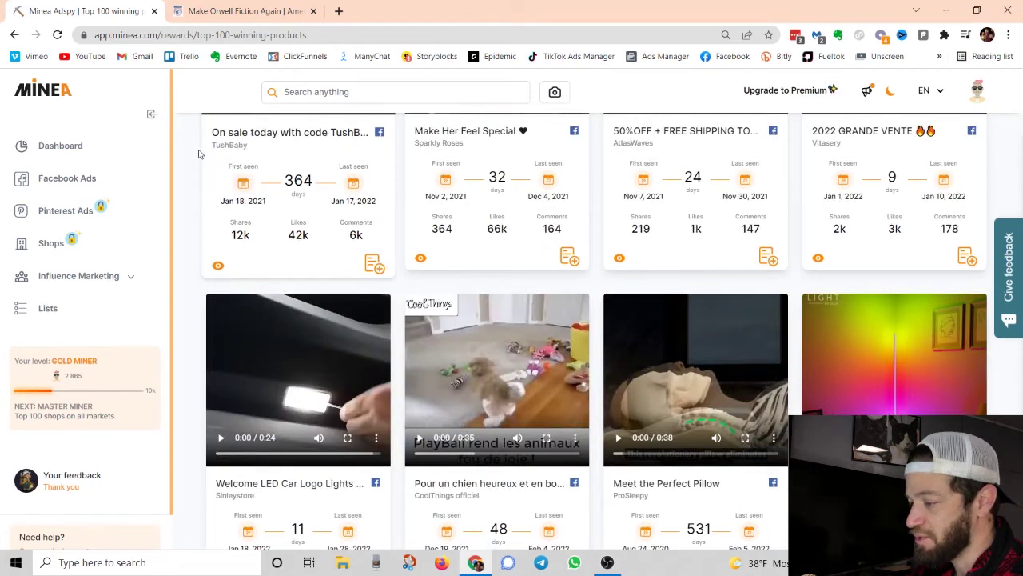
scroll(192, 157, up, 8)
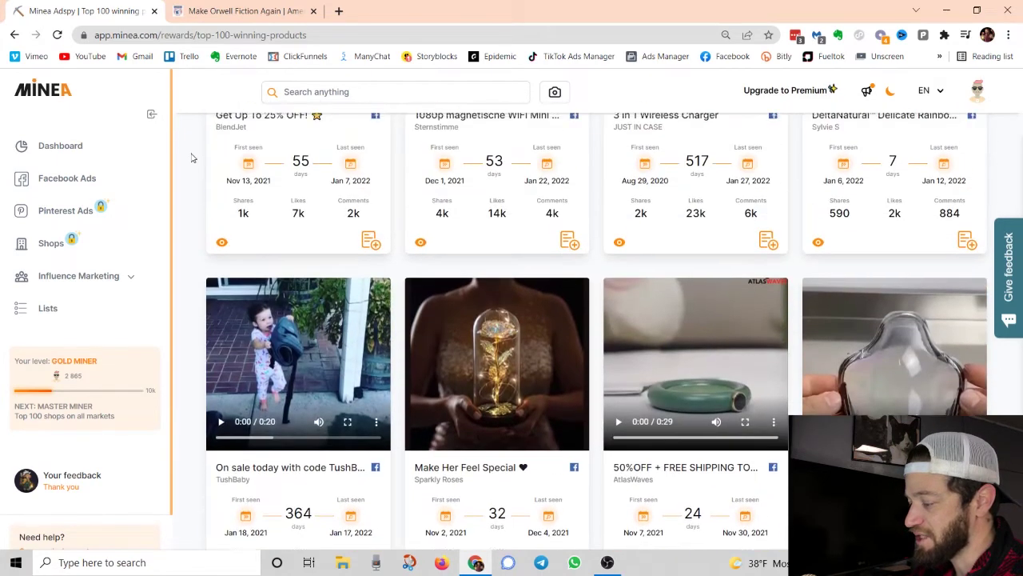
scroll(192, 158, up, 6)
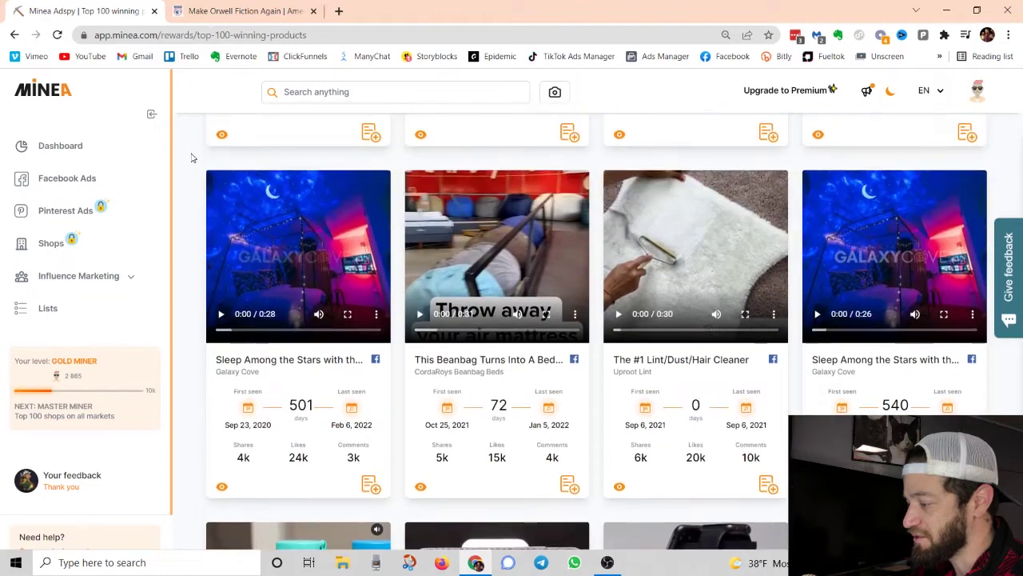
scroll(192, 158, up, 4)
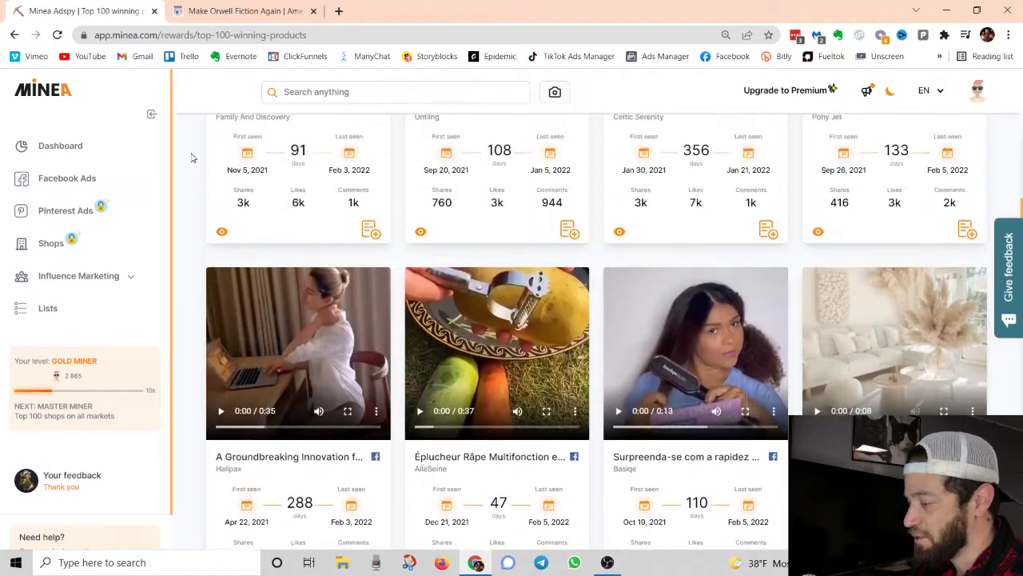
scroll(192, 157, down, 2)
scroll(191, 157, down, 8)
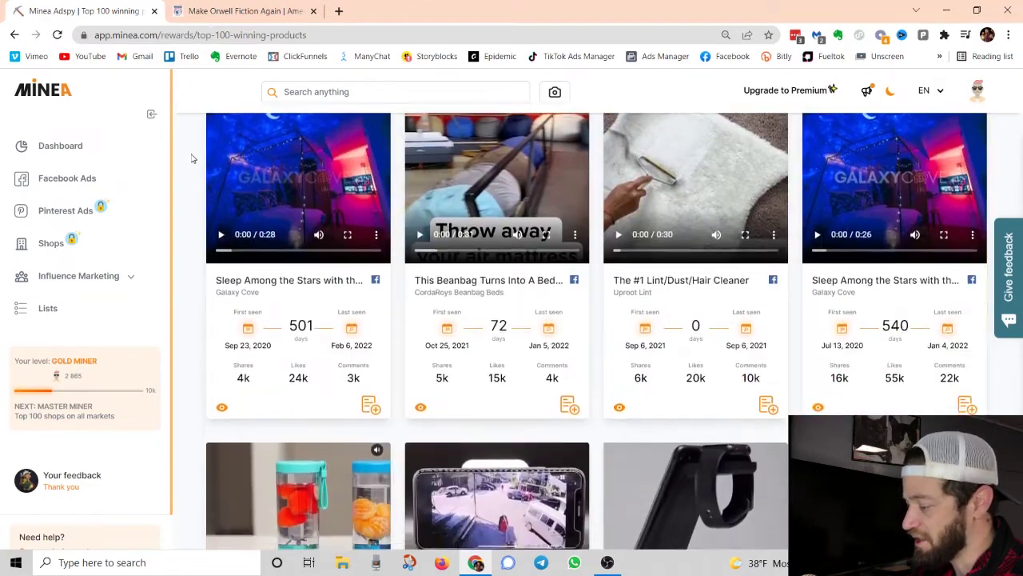